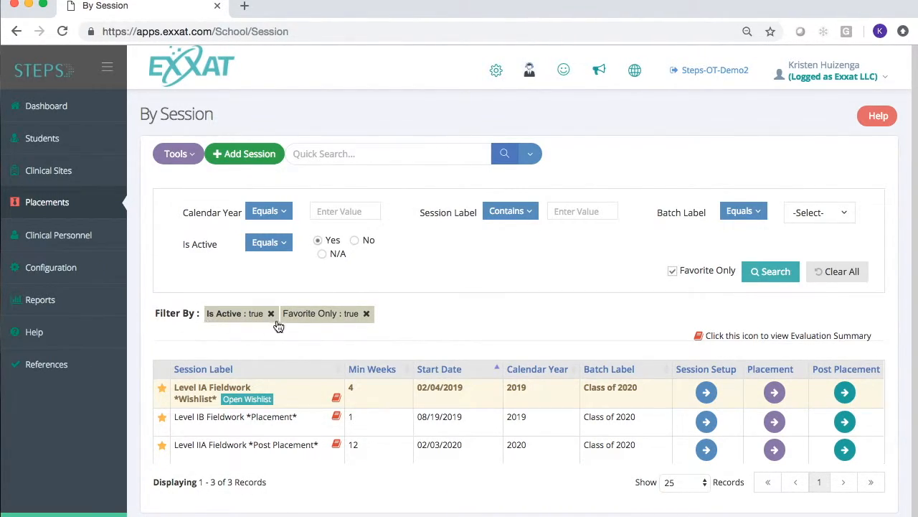
Step: Remove the Favorite Only filter from the session list
left_click(366, 314)
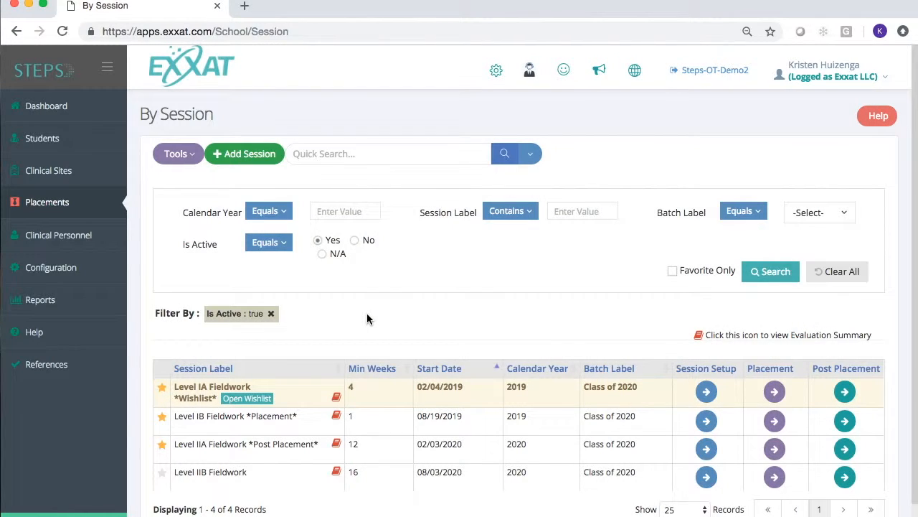
scroll(366, 316, "down", 1)
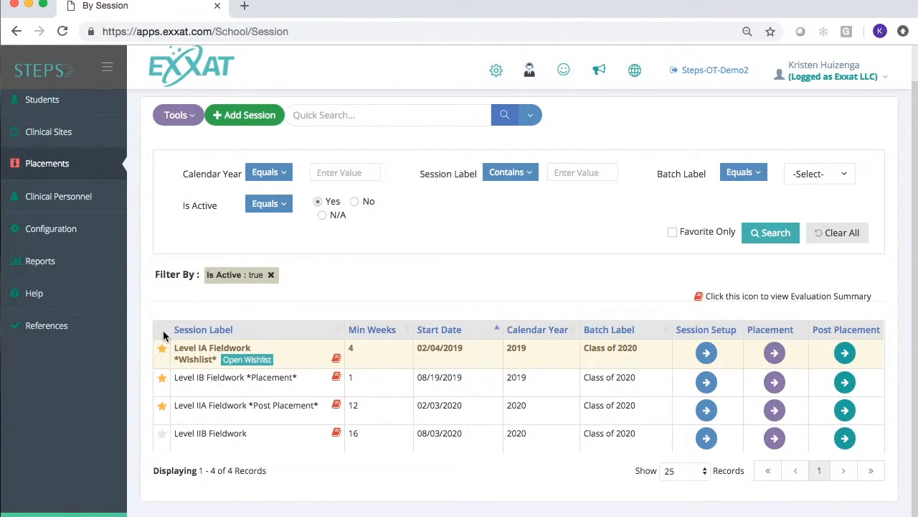
Step: Mark Level IIB Fieldwork as a favorite and then unmark it again
left_click(163, 436)
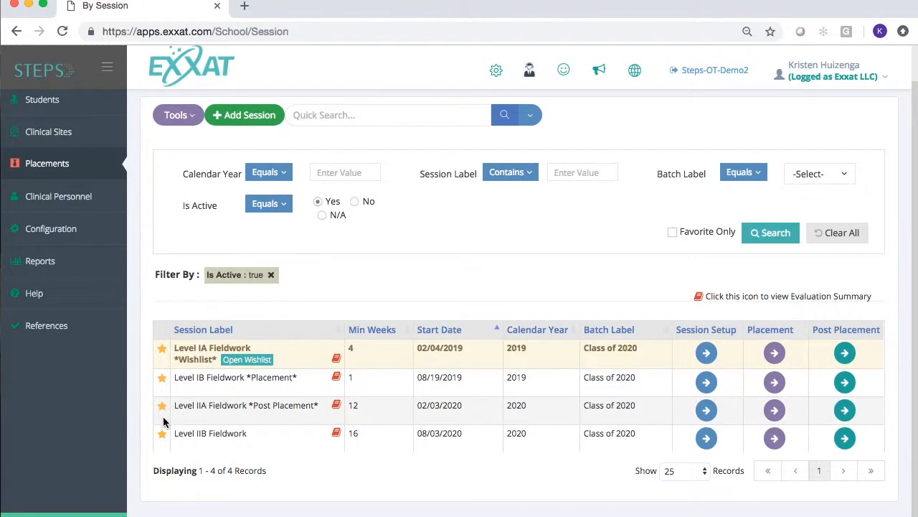
left_click(162, 435)
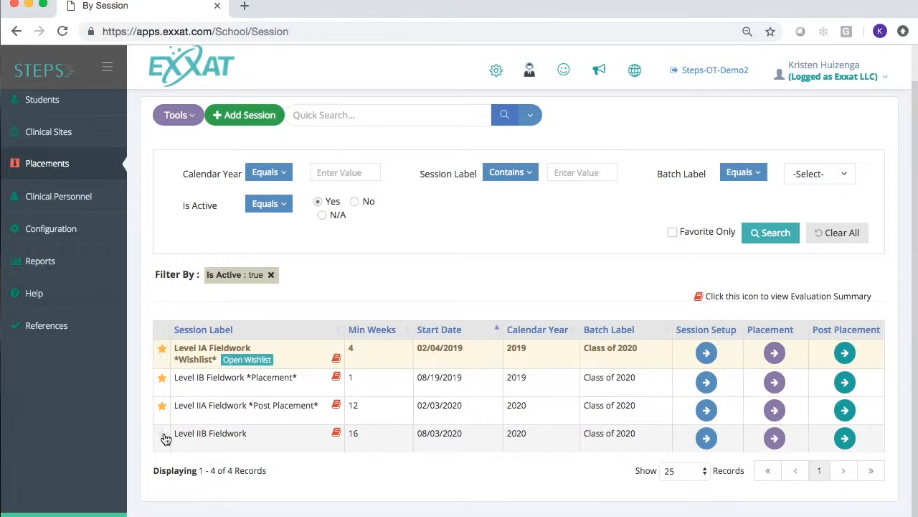
Step: Filter the session list by calendar year 2020
mouse_move(61, 172)
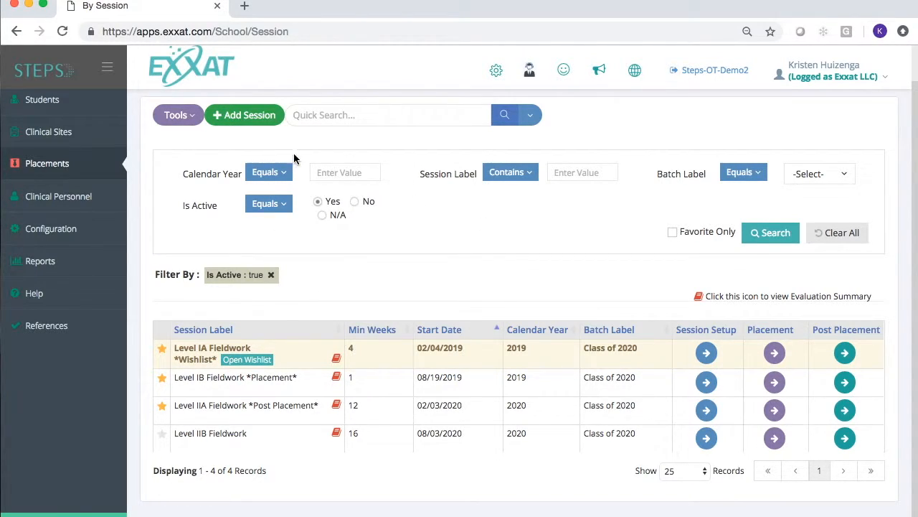
left_click(326, 172)
type("2020")
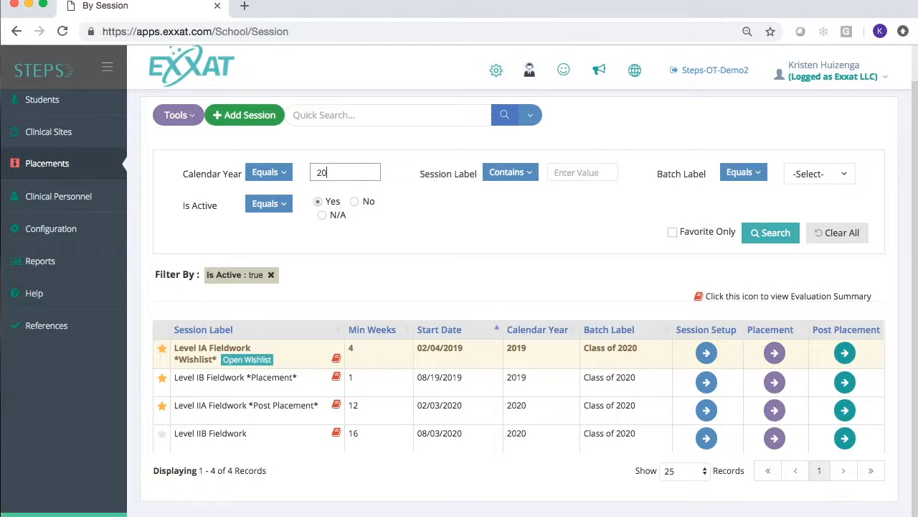
left_click(770, 233)
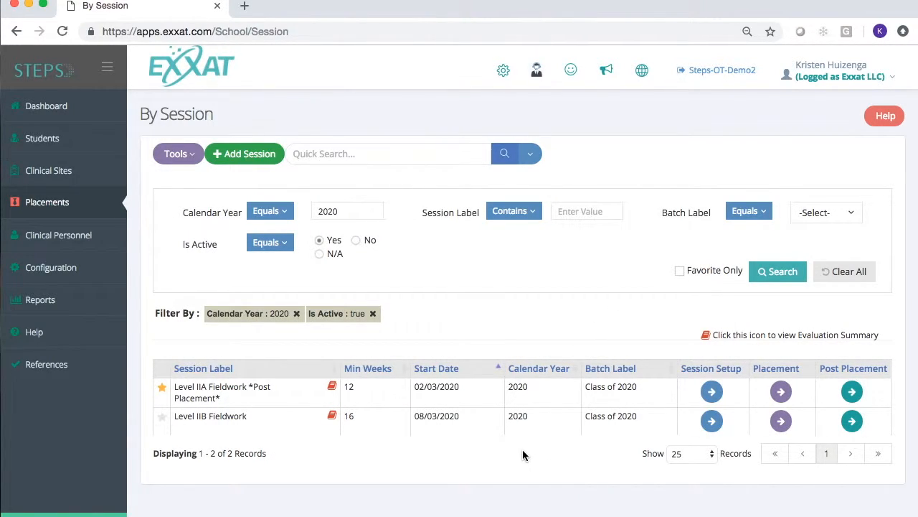
Step: Start adding a new session, choosing to create a new session rather than clone an existing one
left_click(815, 214)
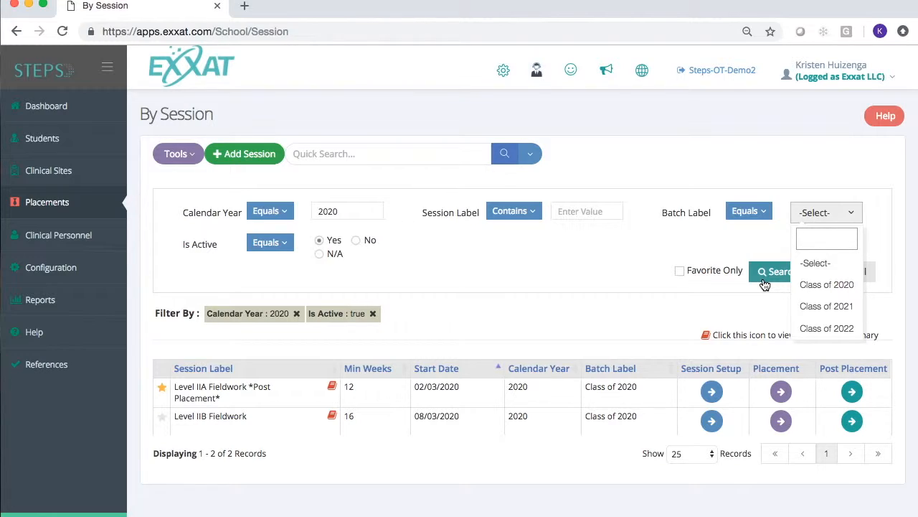
left_click(528, 295)
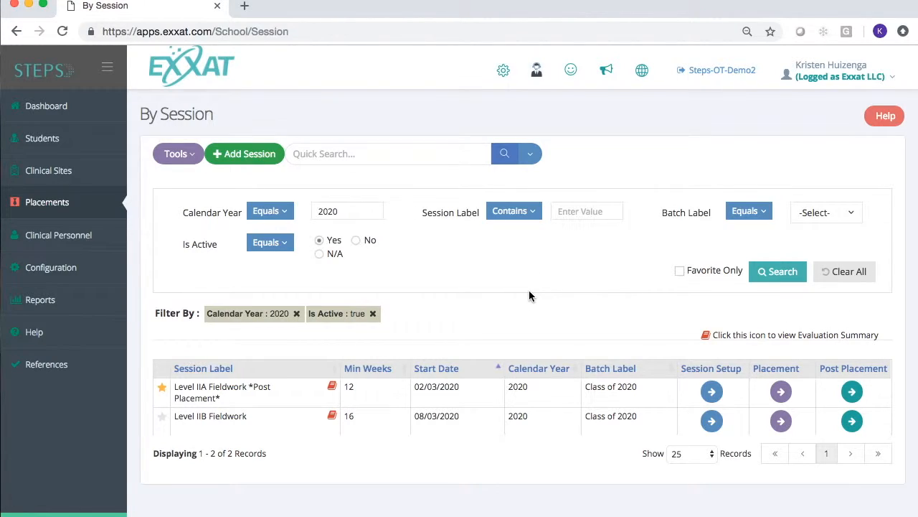
left_click(237, 155)
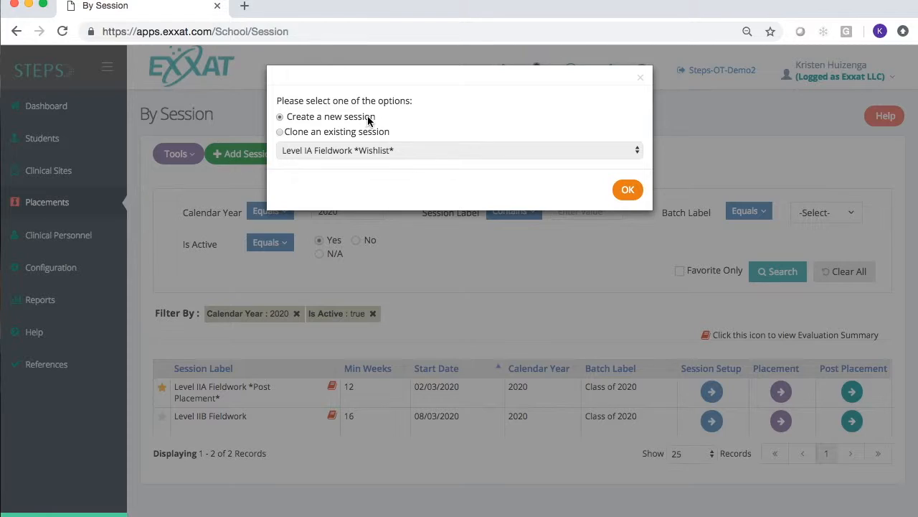
left_click(630, 191)
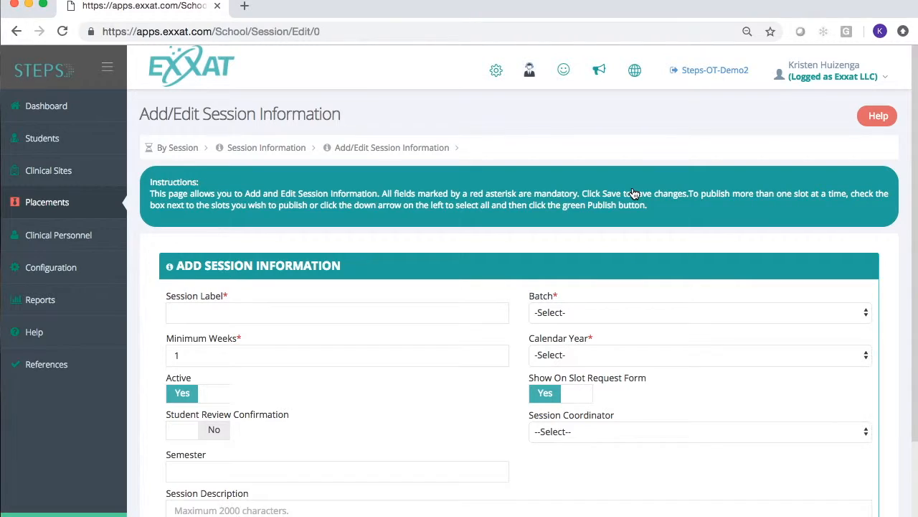
Step: Enter Level I A 2019 as the session label
scroll(634, 193, "down", 1)
scroll(634, 194, "down", 1)
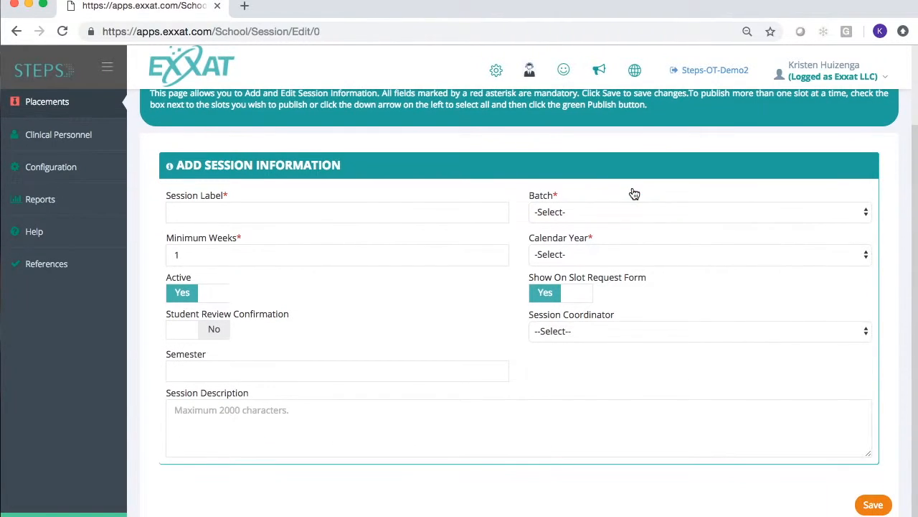
left_click(306, 213)
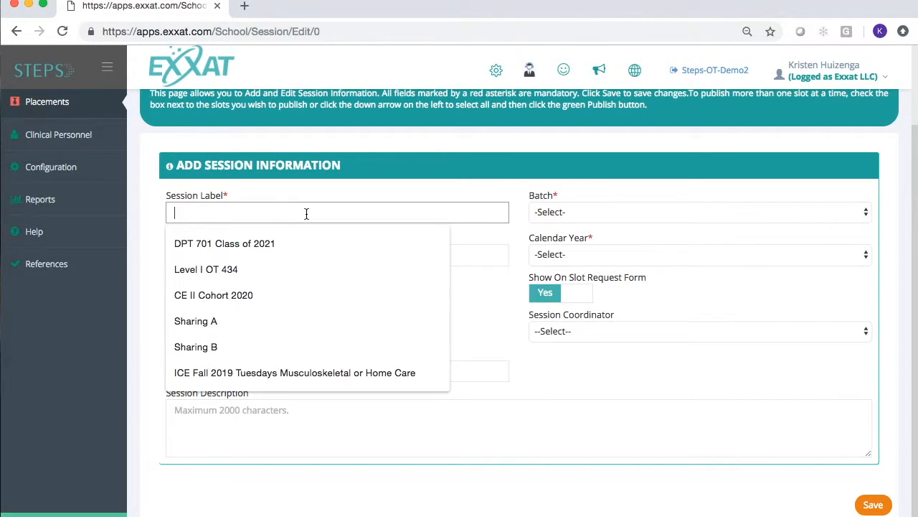
type("Level I")
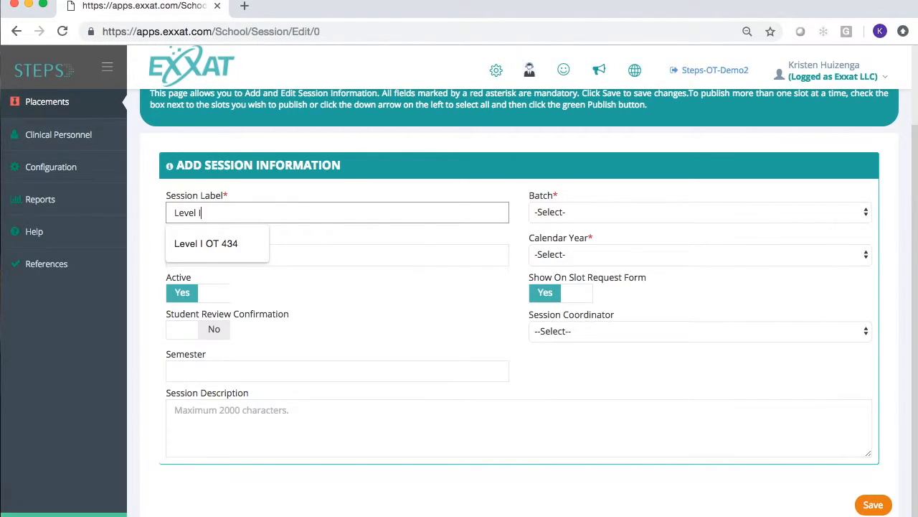
type(" A")
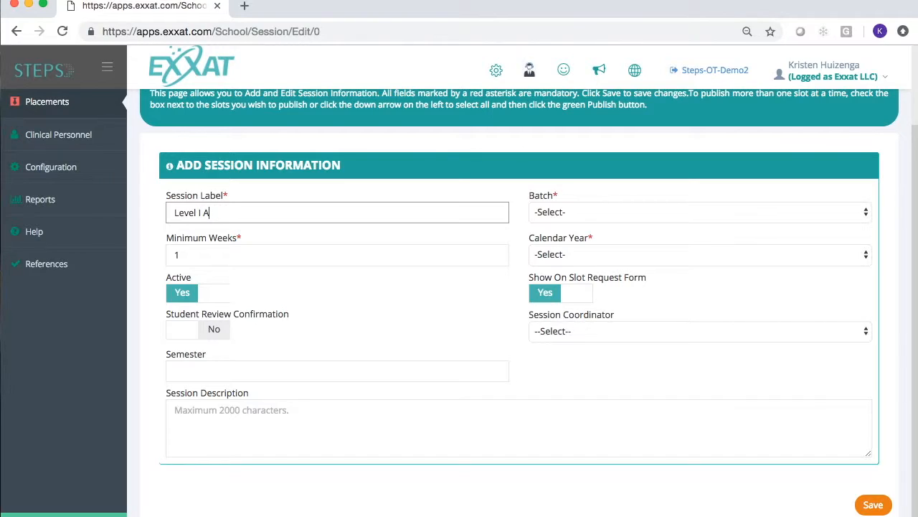
type("2019")
Step: Set the batch to Class of 2021 and the calendar year to 2019
left_click(580, 215)
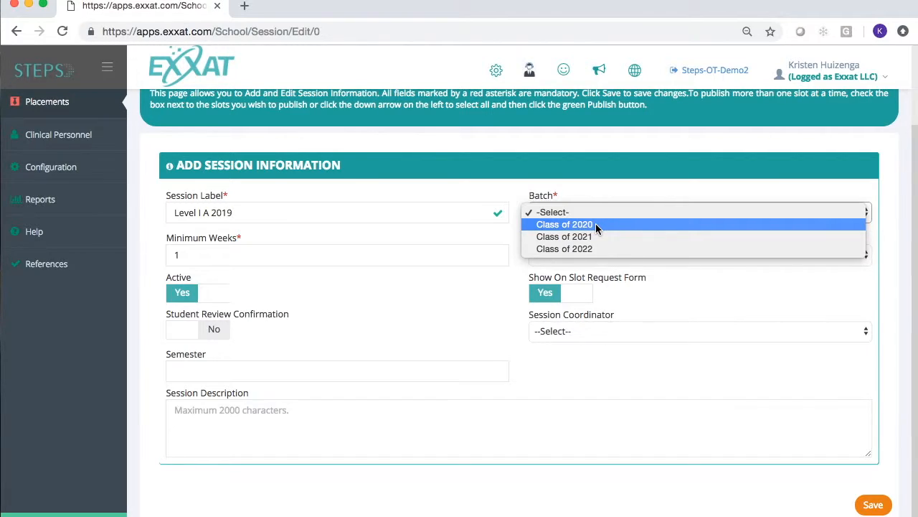
left_click(594, 236)
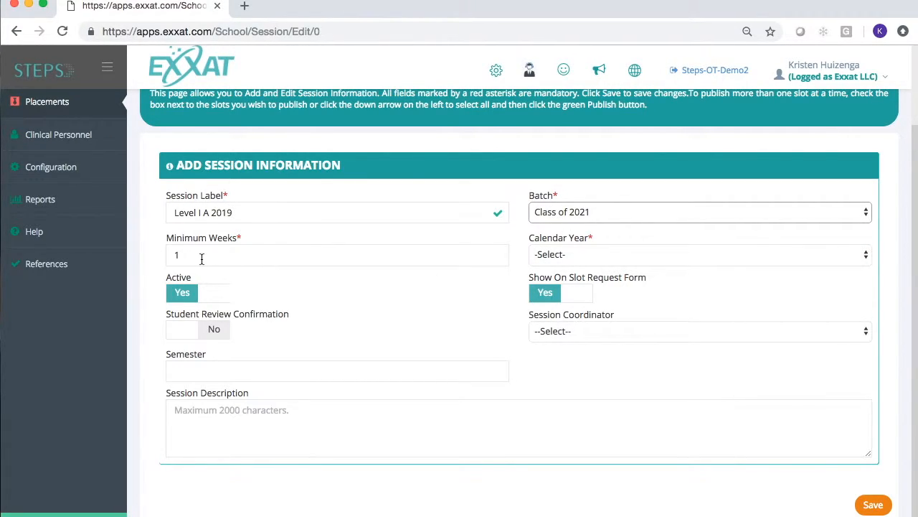
left_click(668, 256)
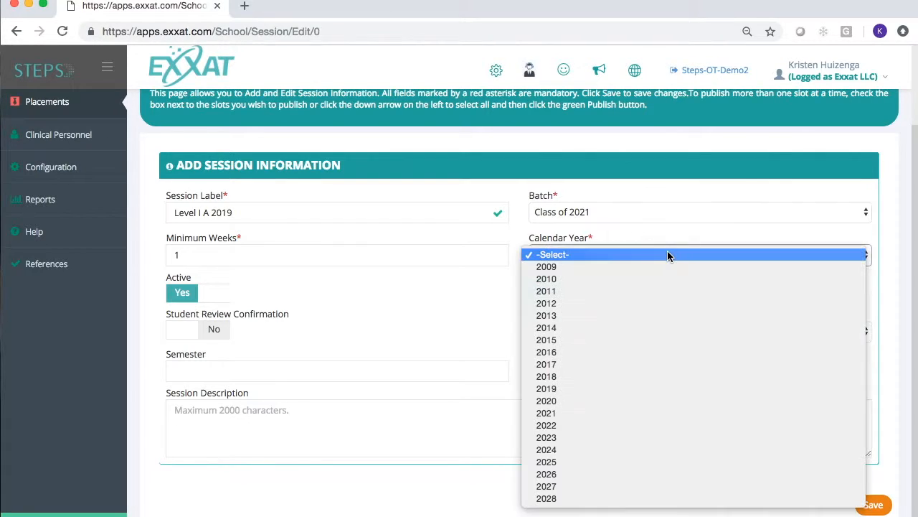
left_click(623, 389)
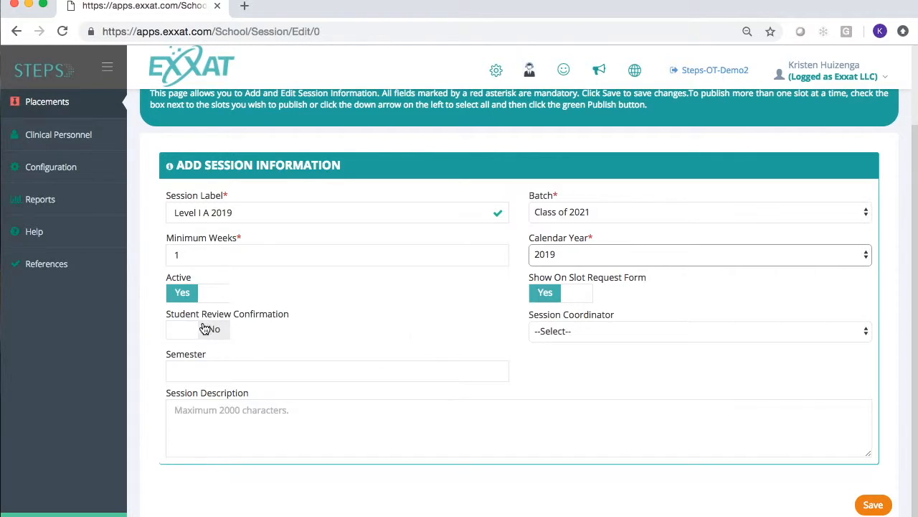
Step: Turn on Student Review Confirmation and set the student review due date to 02/28/2019
left_click_drag(166, 317, 286, 316)
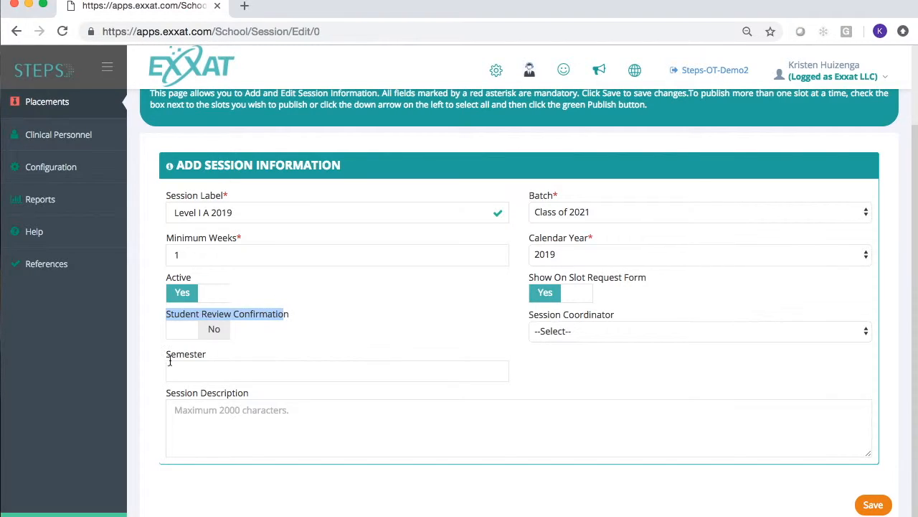
left_click(207, 333)
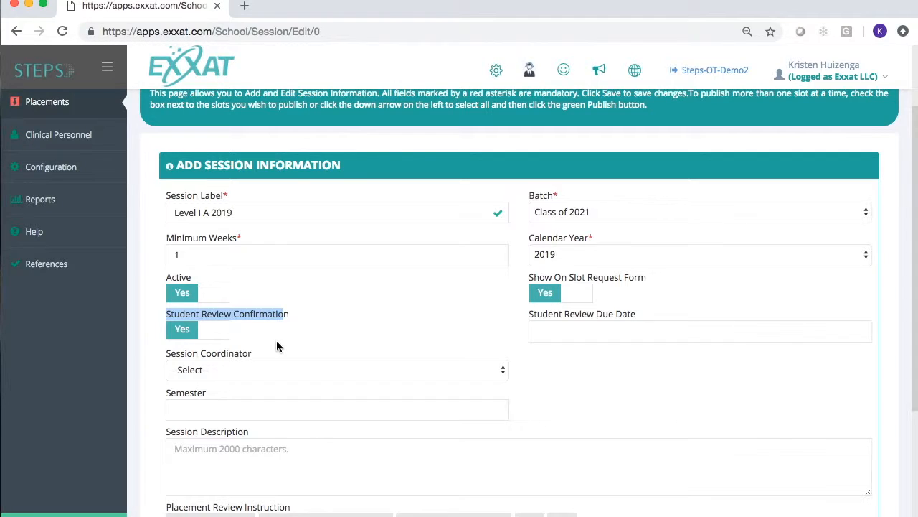
scroll(278, 346, "down", 1)
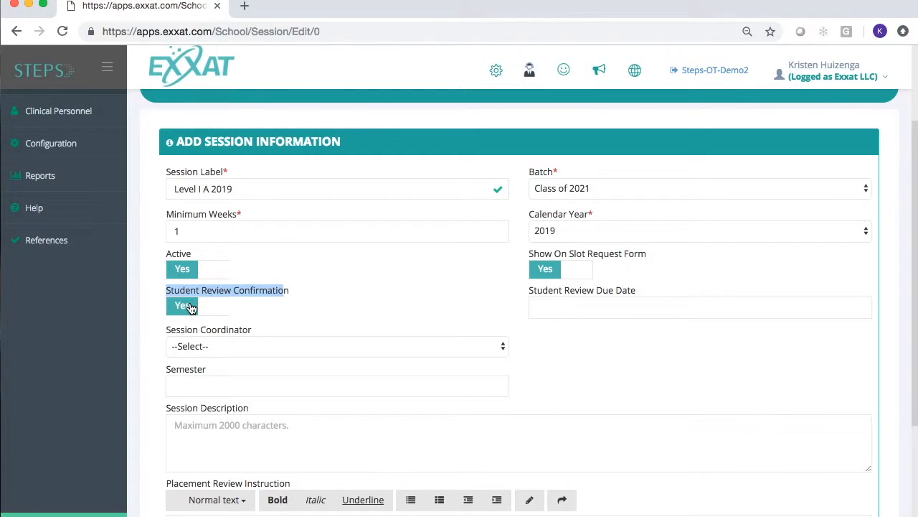
left_click(534, 306)
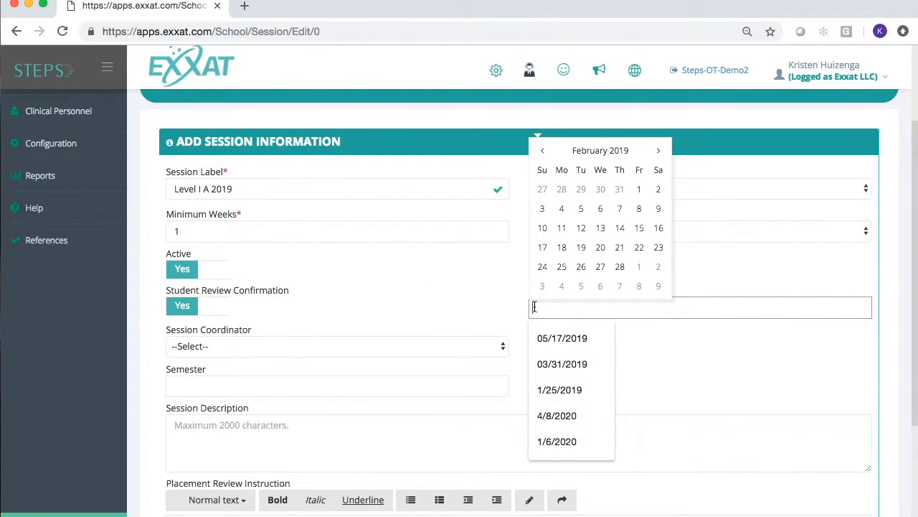
left_click(622, 267)
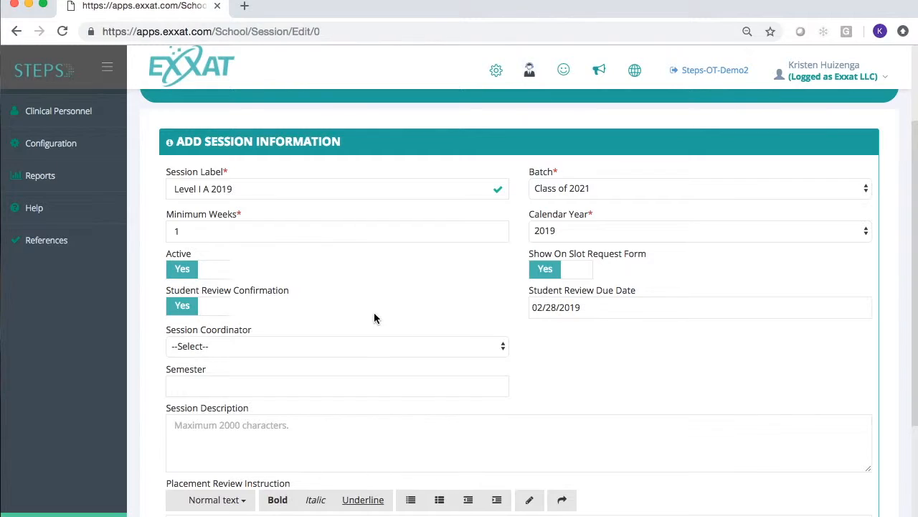
Step: Enter the placement review instruction "I have reviewed my placement."
scroll(373, 314, "down", 4)
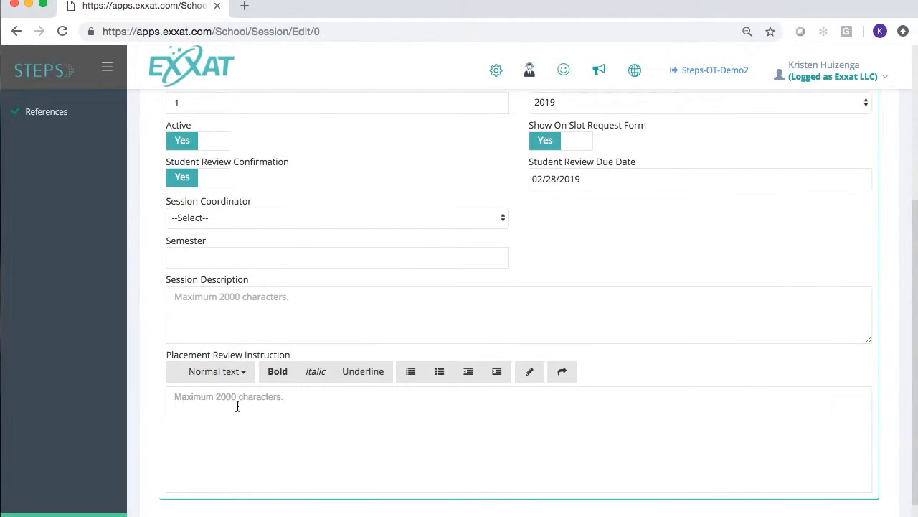
left_click(237, 406)
type("I have reviewed my placement.")
Step: Set the semester to Fall 2019
scroll(295, 192, "up", 1)
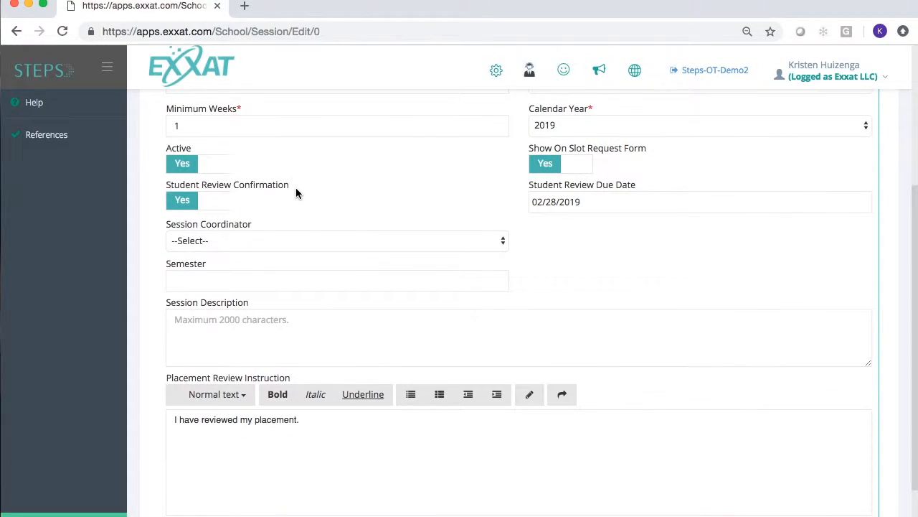
left_click(284, 242)
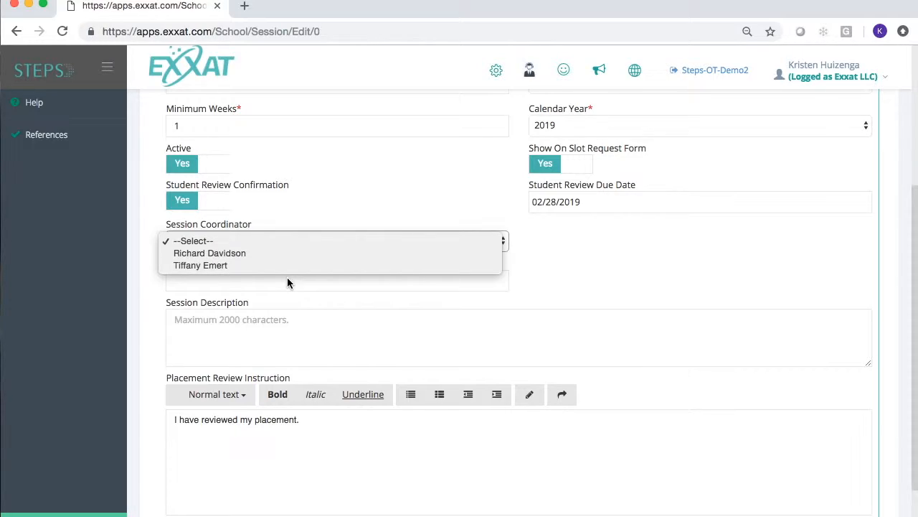
left_click(260, 241)
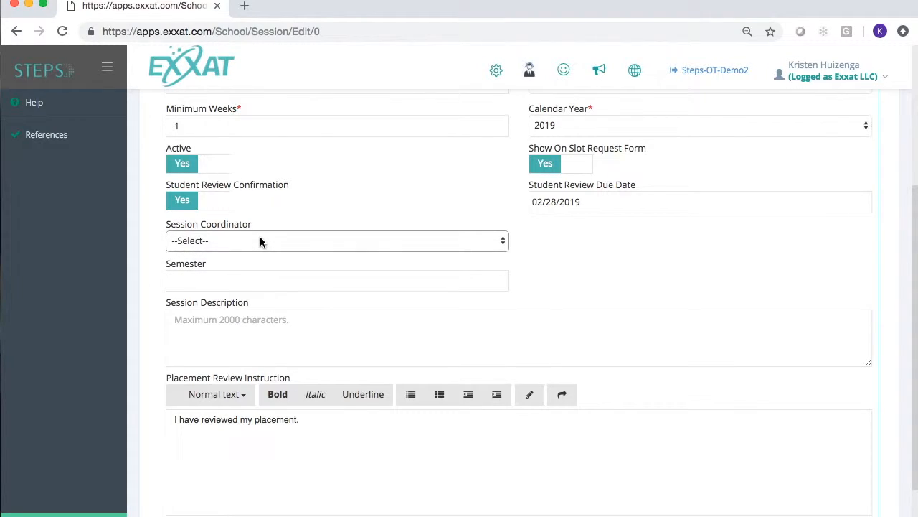
left_click(269, 278)
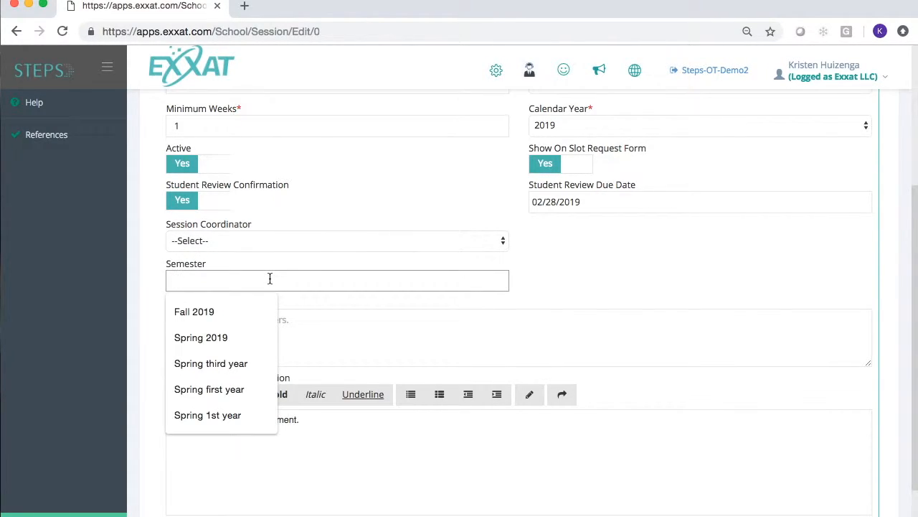
type("Fall 2019")
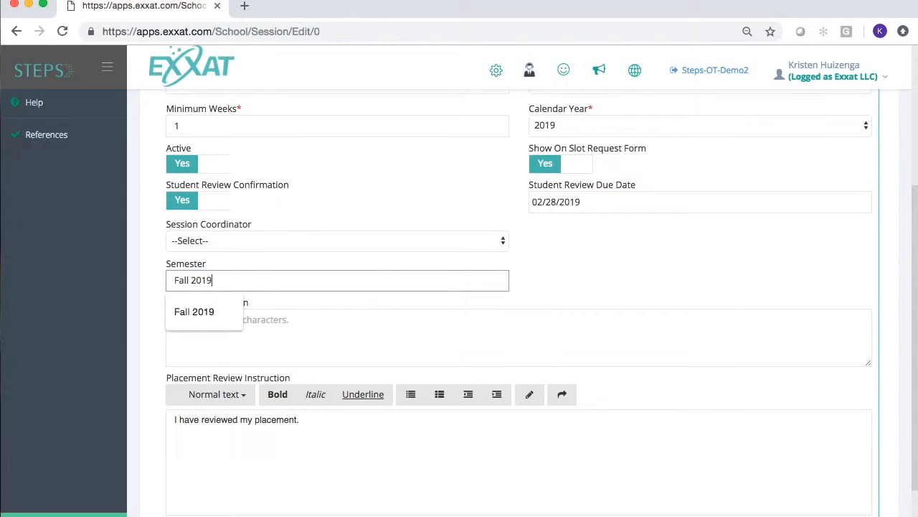
Step: Enter the session description "This is the students' first Level I." and save the new session
left_click(374, 345)
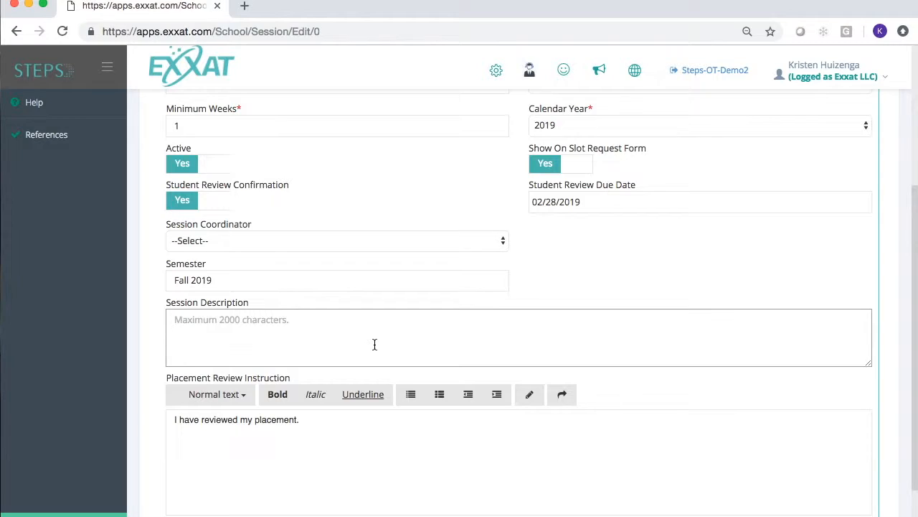
type("This")
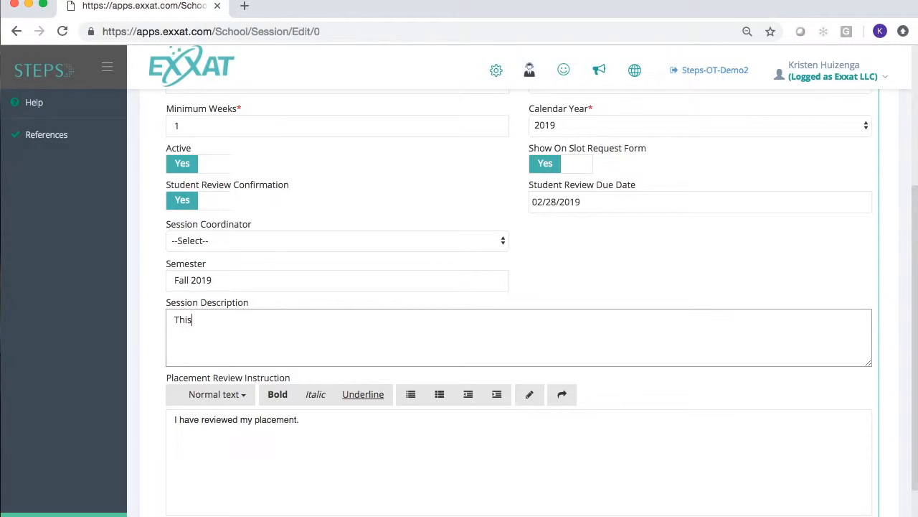
type(" is the students' first Level I")
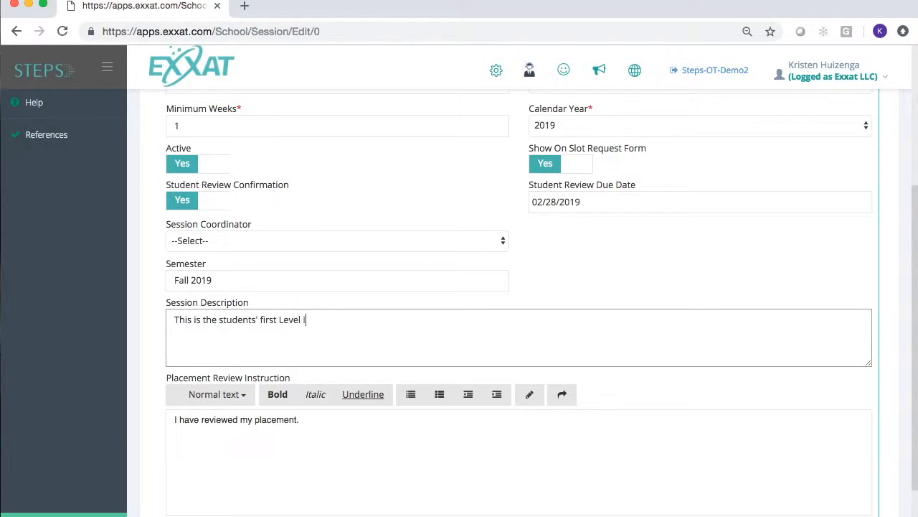
type(".")
scroll(397, 242, "down", 2)
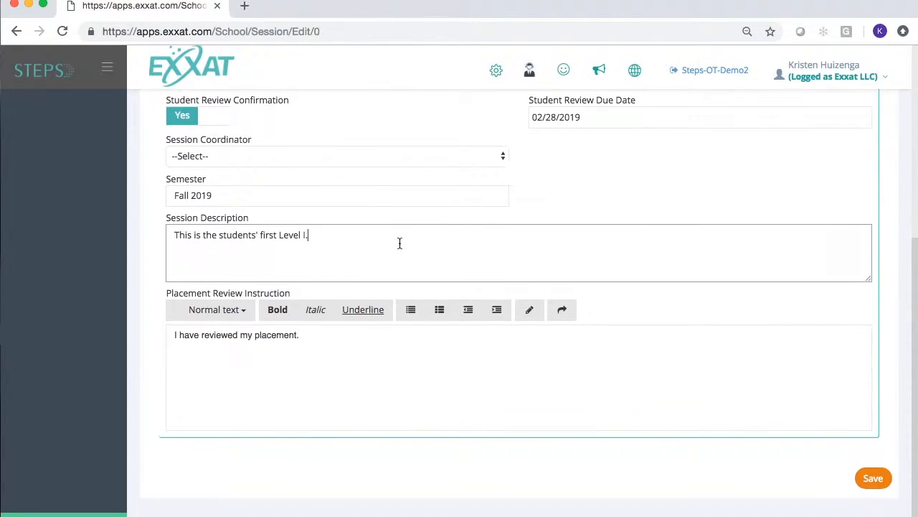
left_click(872, 477)
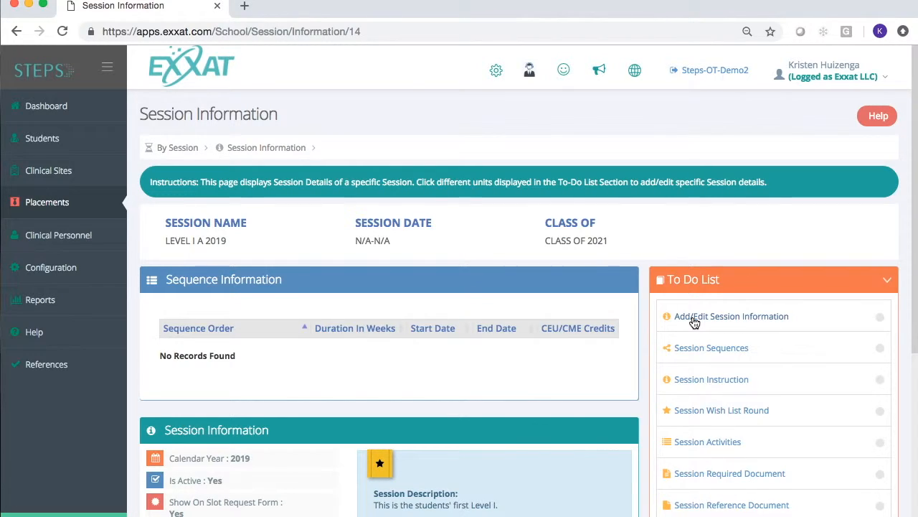
Step: Open the session information form to review the saved settings, then return to the session page
left_click(732, 320)
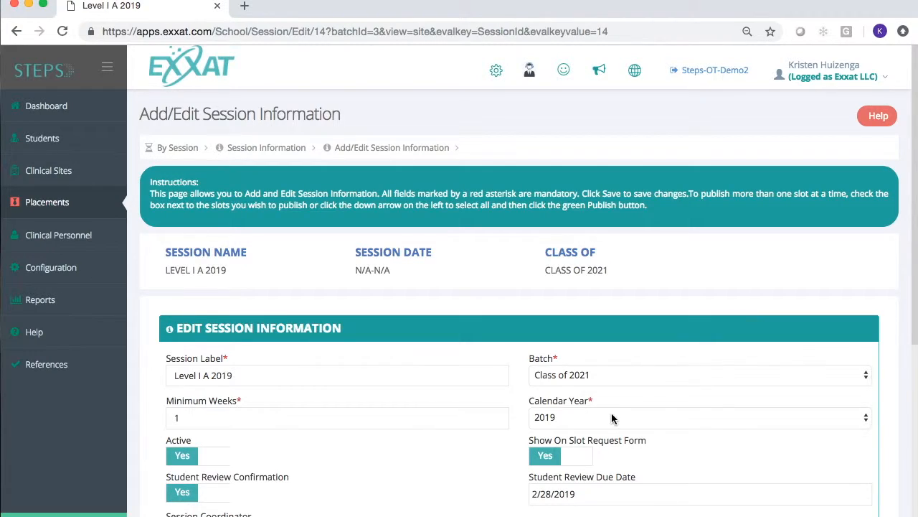
scroll(612, 418, "down", 3)
scroll(459, 185, "down", 1)
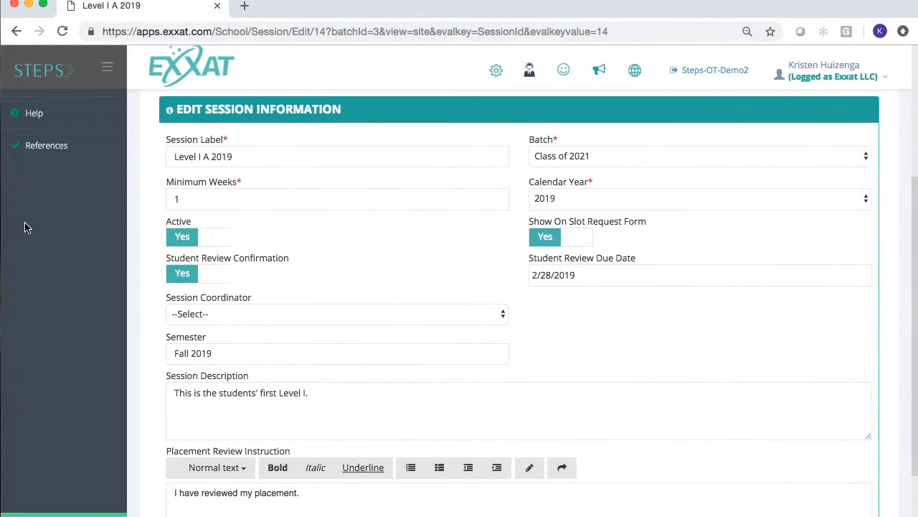
left_click(16, 33)
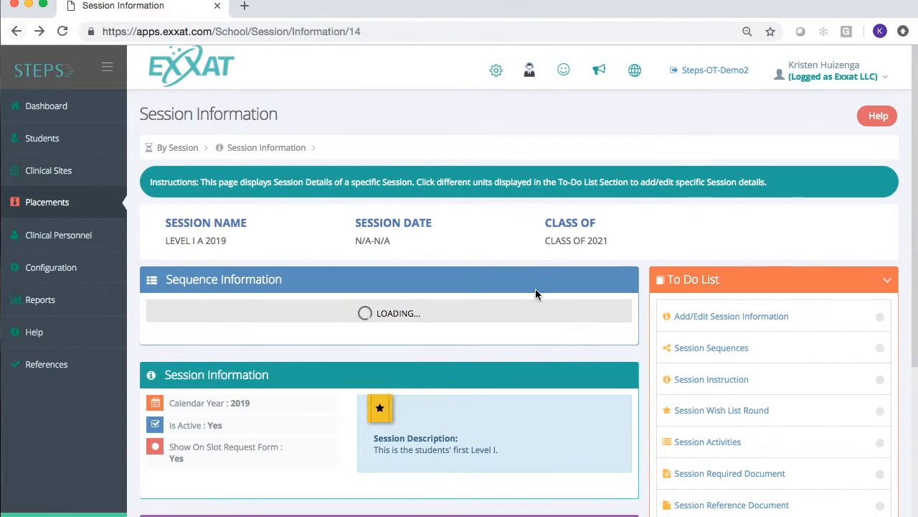
Step: Open the session sequences and add a new sequence with order "Mondays" and the Green duration color
left_click(727, 357)
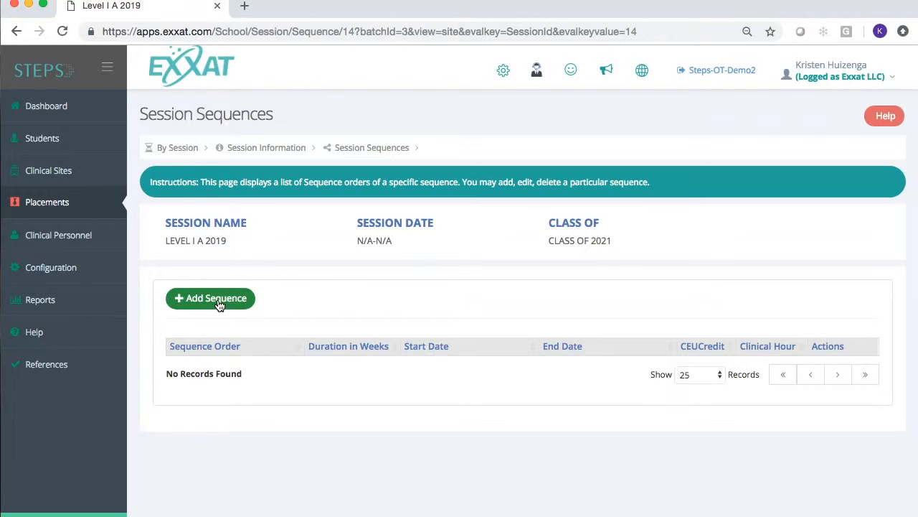
left_click(219, 303)
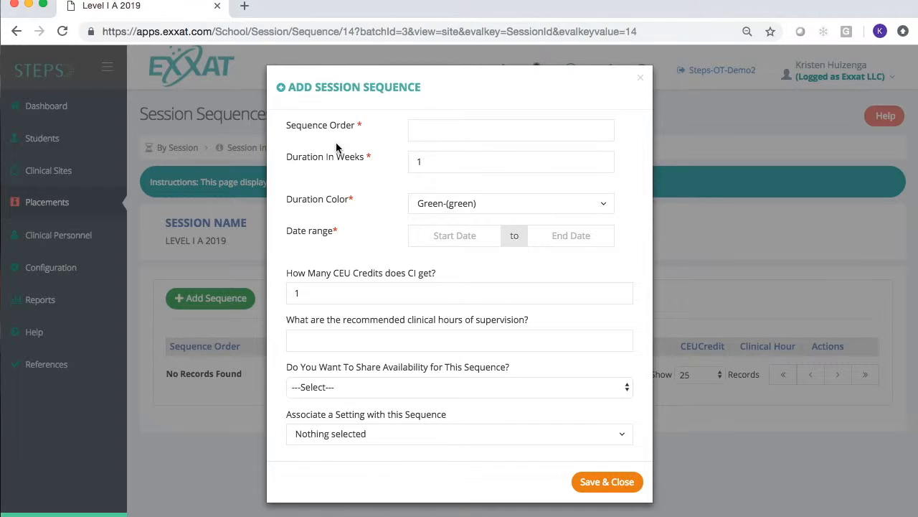
left_click(435, 132)
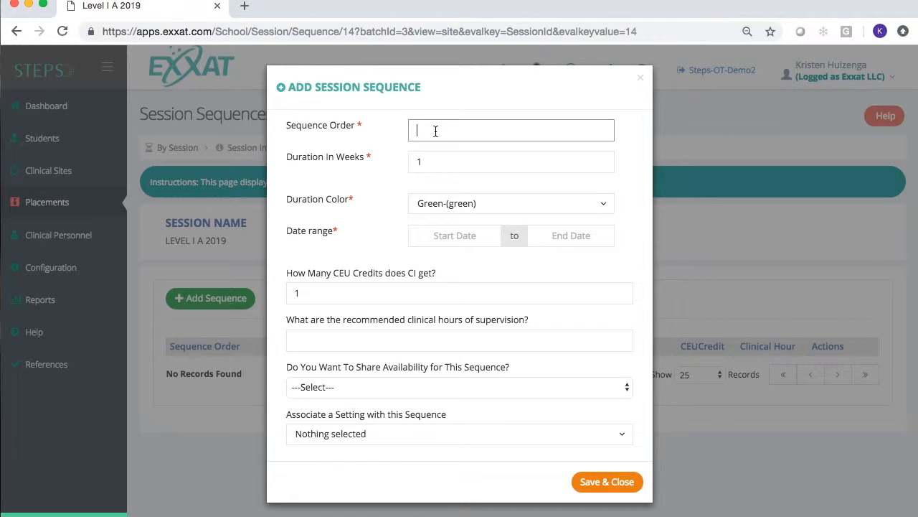
type("Mondays")
left_click(508, 209)
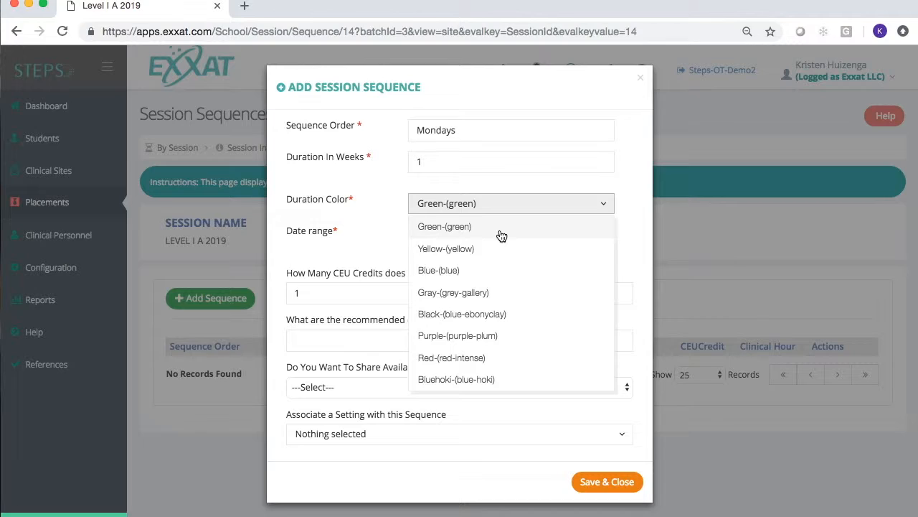
left_click(502, 228)
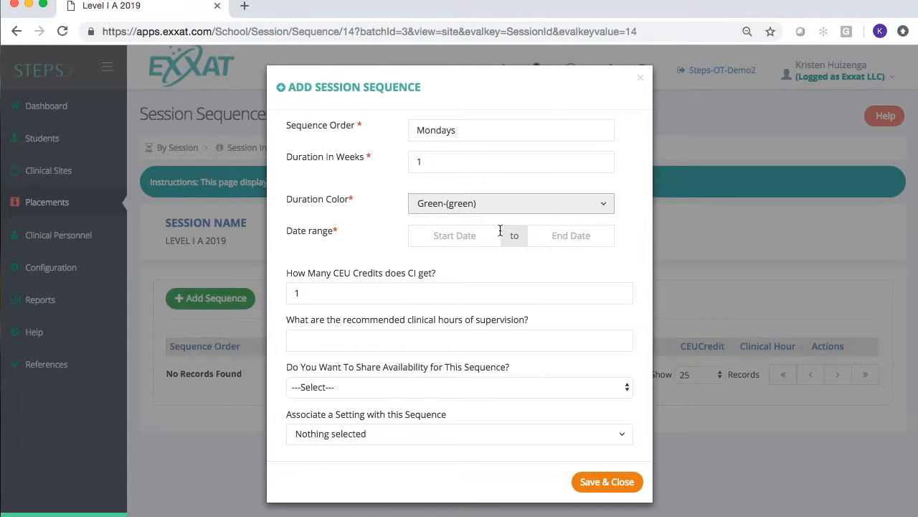
Step: Set the Mondays sequence date range from 08/05/2019 to 08/26/2019
left_click(429, 239)
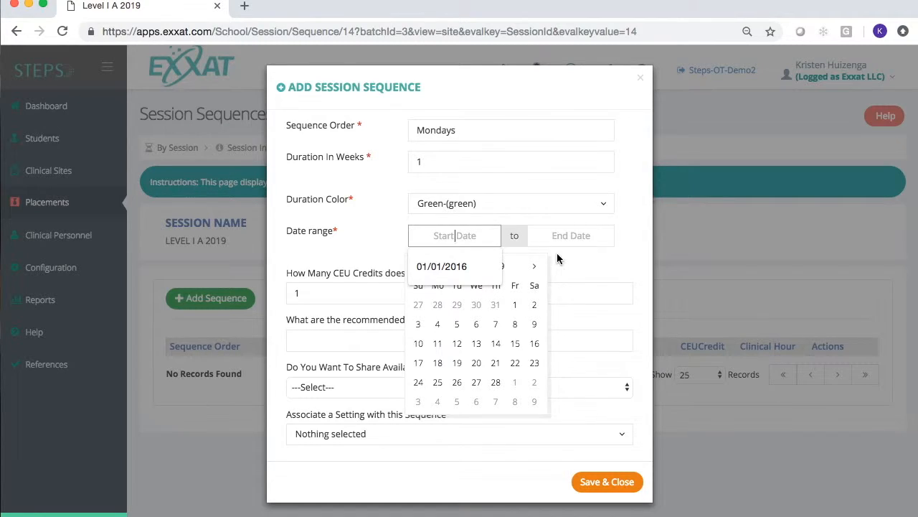
left_click(520, 266)
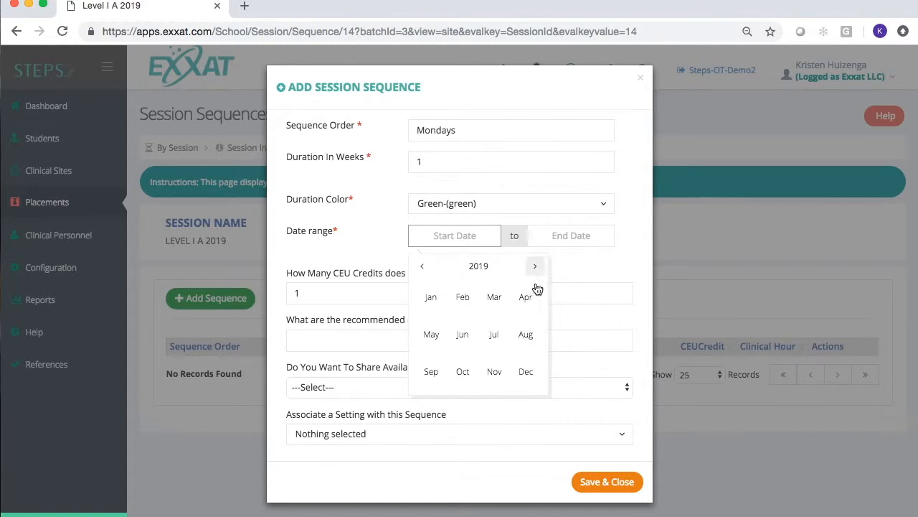
left_click(524, 342)
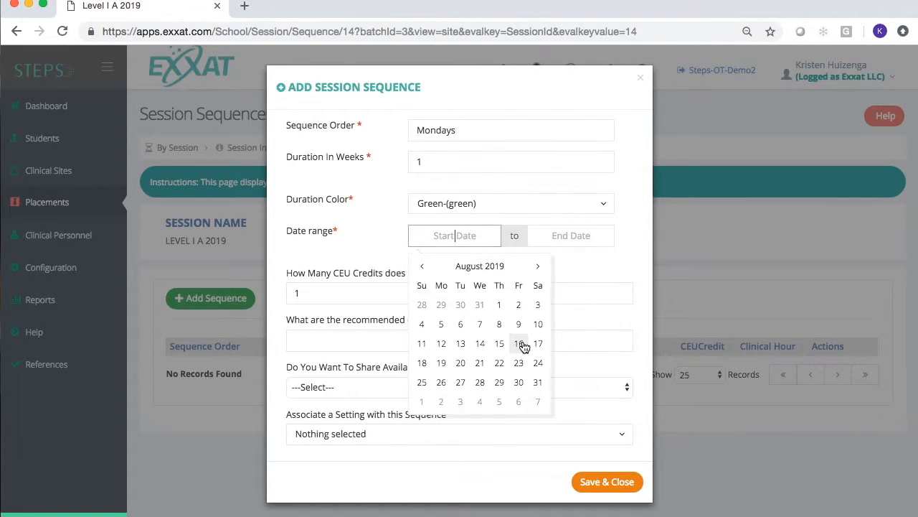
left_click(439, 323)
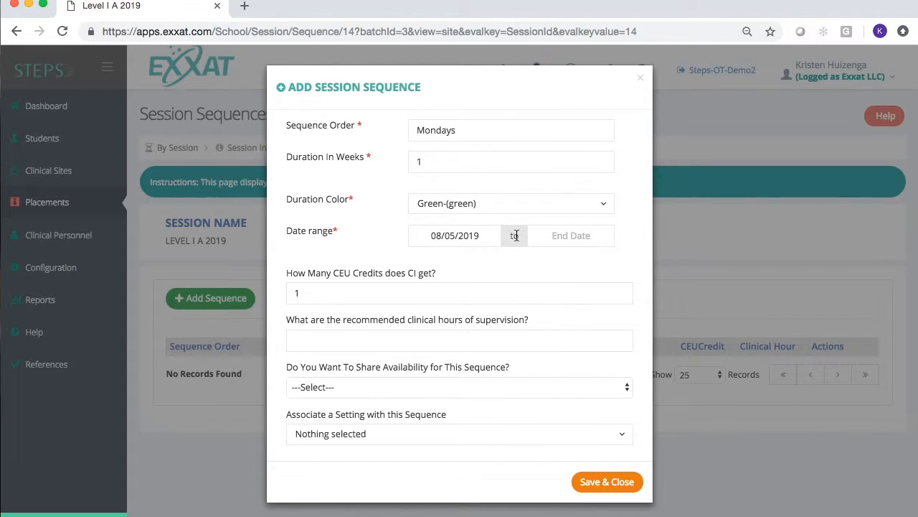
left_click(572, 235)
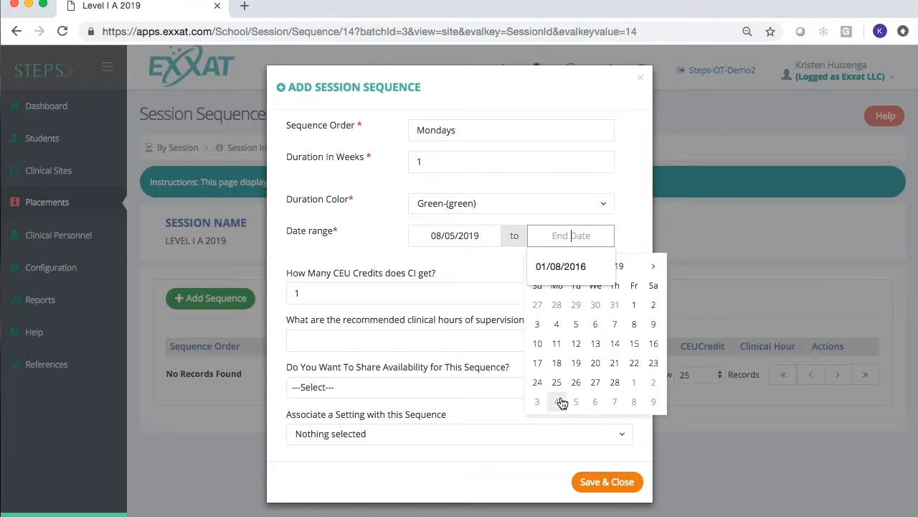
left_click(621, 269)
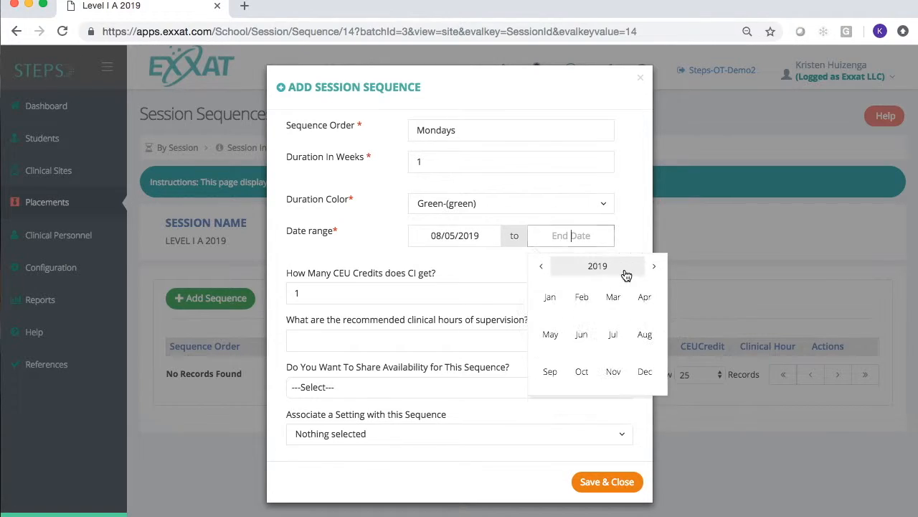
left_click(643, 335)
left_click(560, 387)
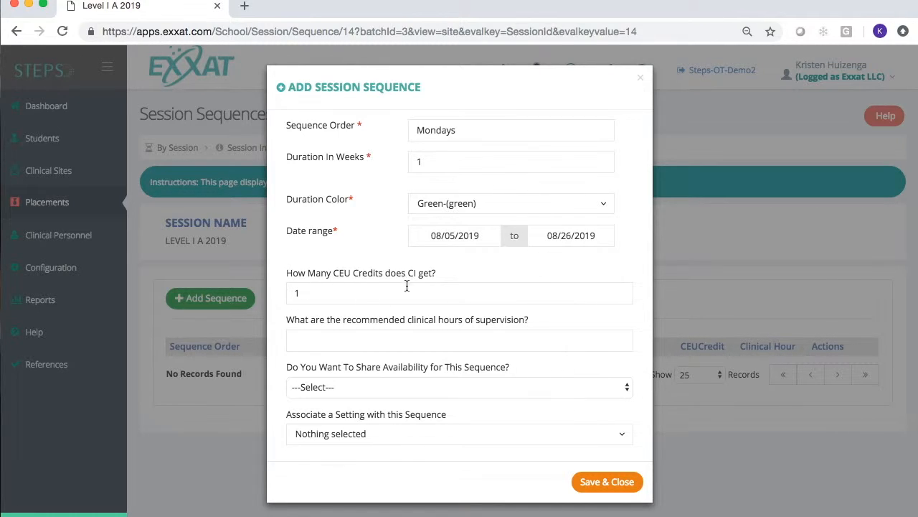
Step: Set the CEU credits the CI gets to 0
left_click(312, 297)
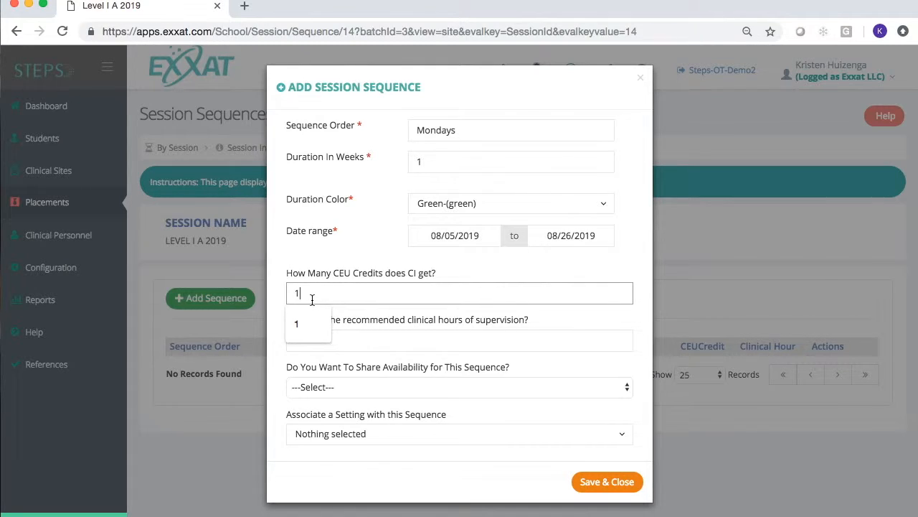
key("BackSpace")
type("0")
left_click(301, 347)
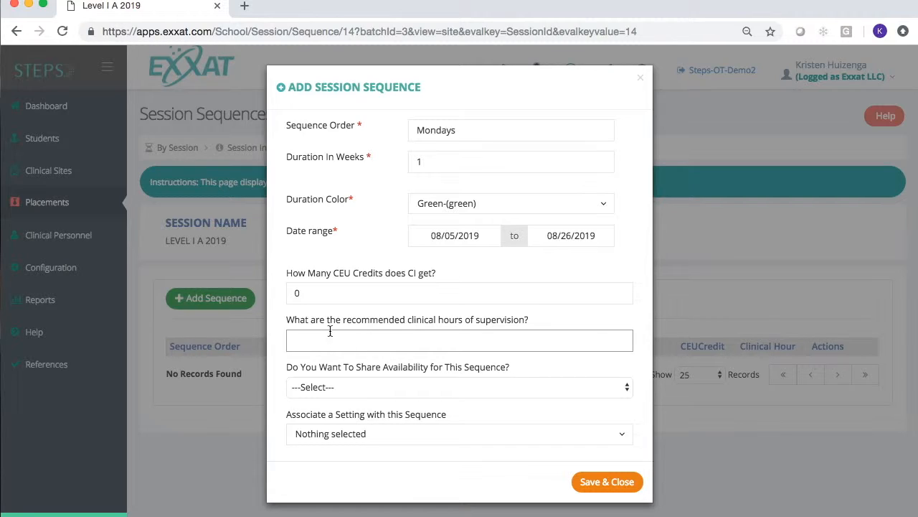
Step: Set the recommended clinical hours of supervision to 40 and save the Mondays sequence
left_click(390, 332)
type("40")
left_click(393, 434)
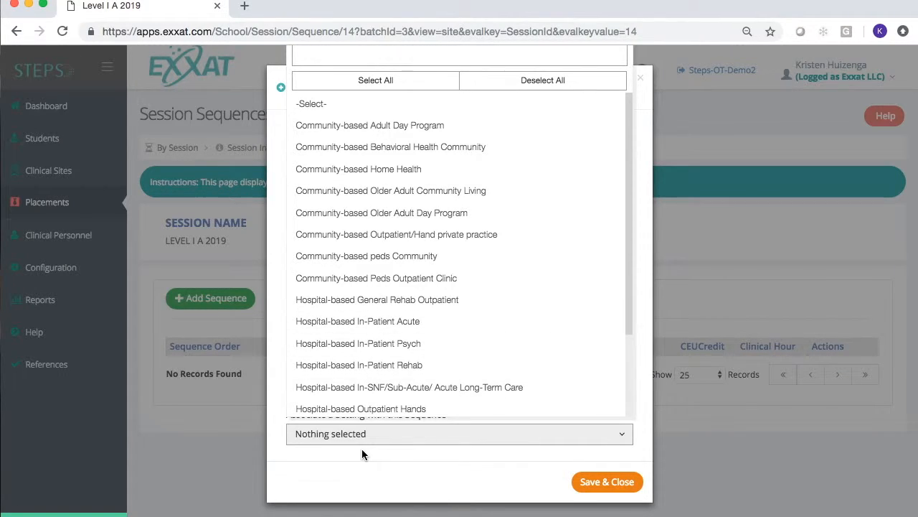
left_click(356, 479)
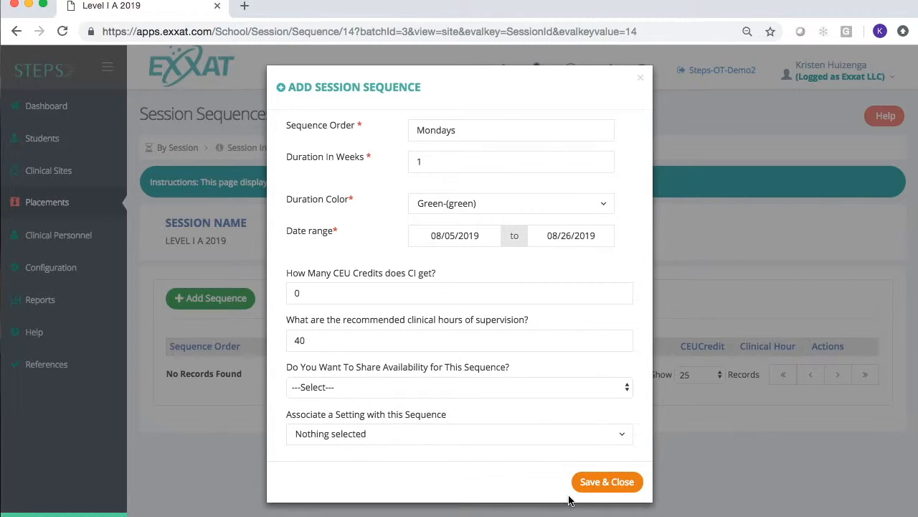
left_click(599, 487)
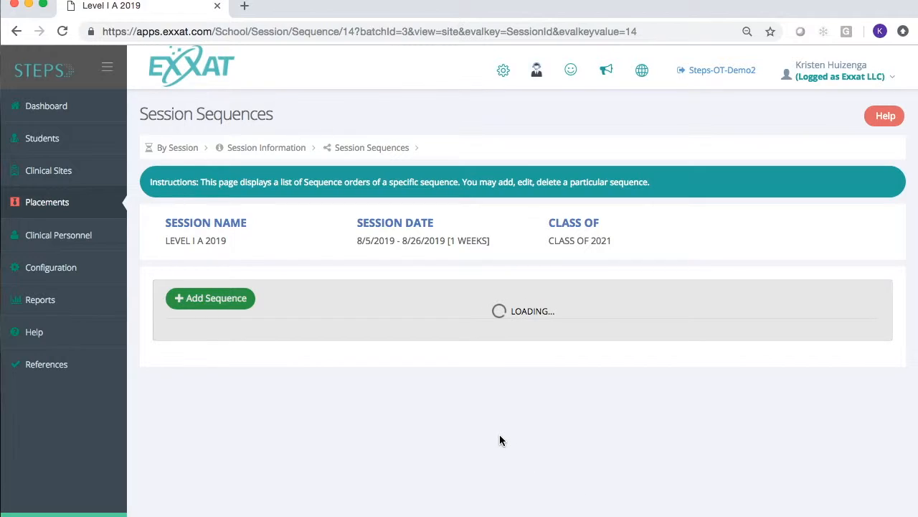
Step: Add a second sequence with order "Tuesdays" and the Yellow duration color
left_click(207, 303)
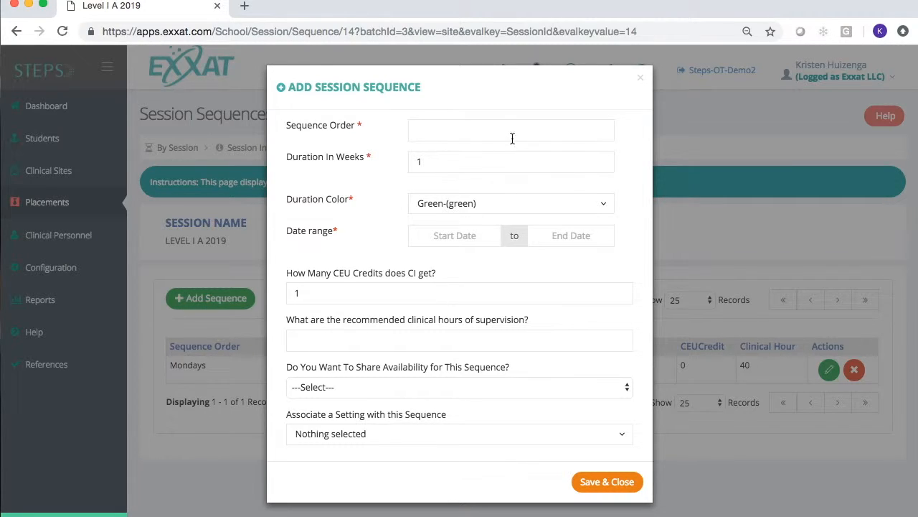
left_click(513, 138)
type("Tuesdays")
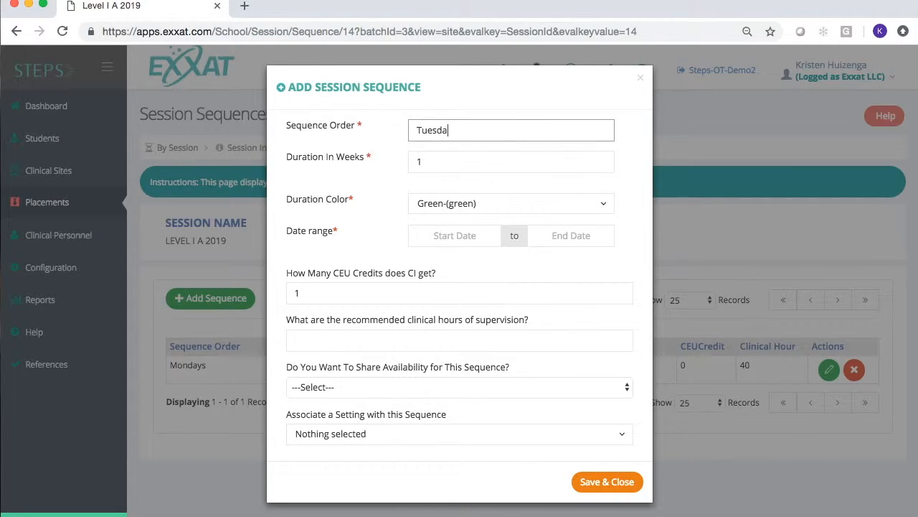
left_click(460, 205)
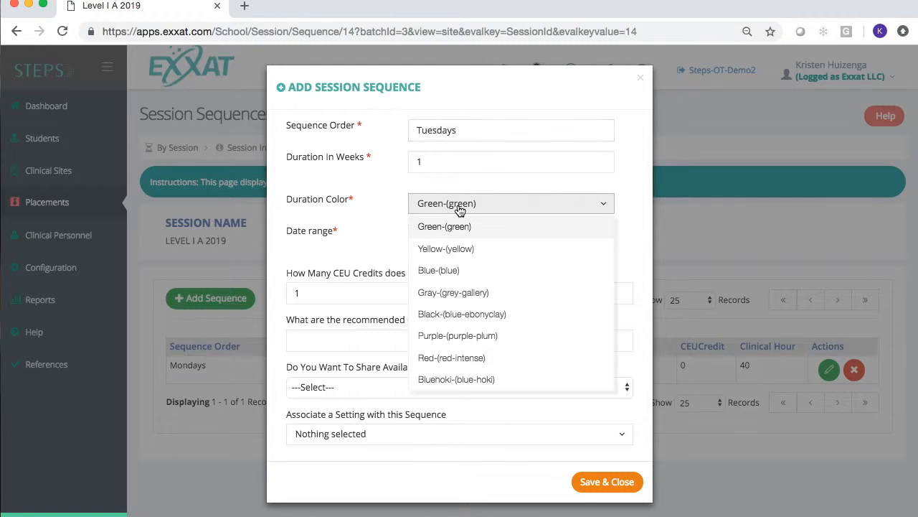
left_click(460, 258)
Step: Set the Tuesdays sequence date range from 08/06/2019 to 08/27/2019
left_click(465, 236)
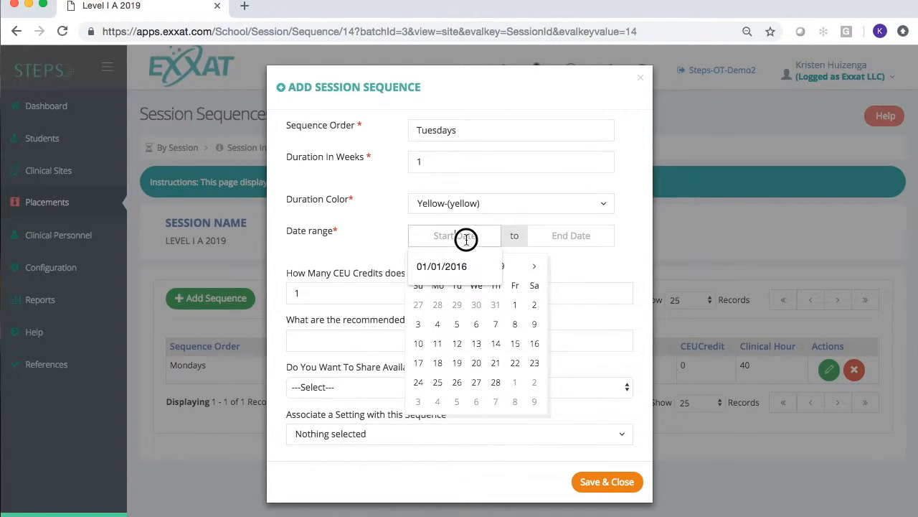
left_click(520, 273)
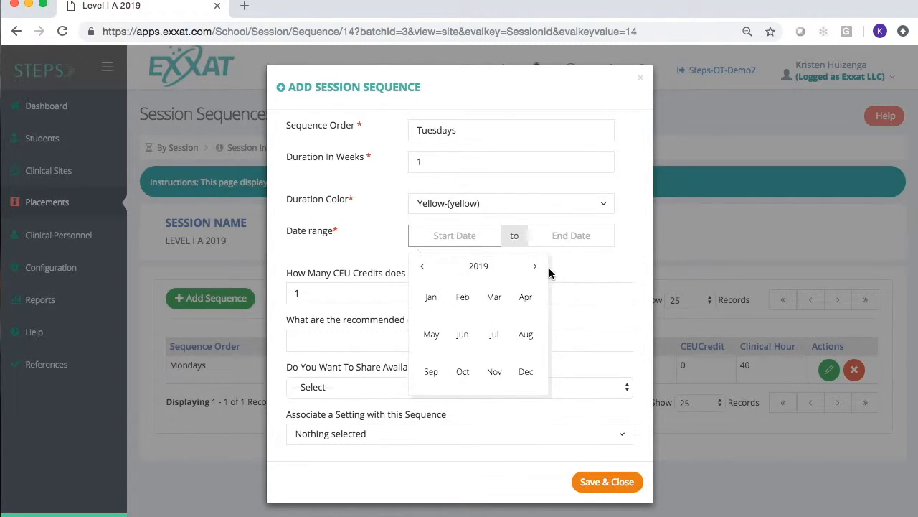
left_click(524, 334)
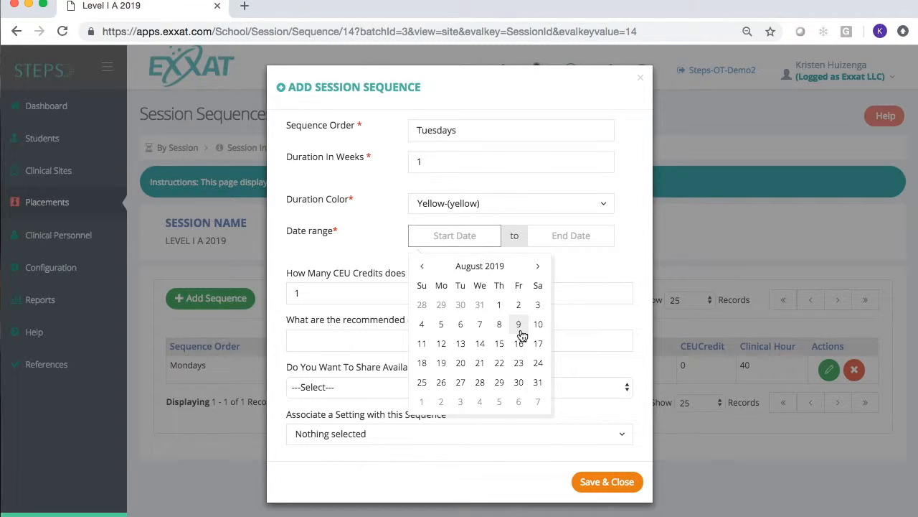
left_click(460, 323)
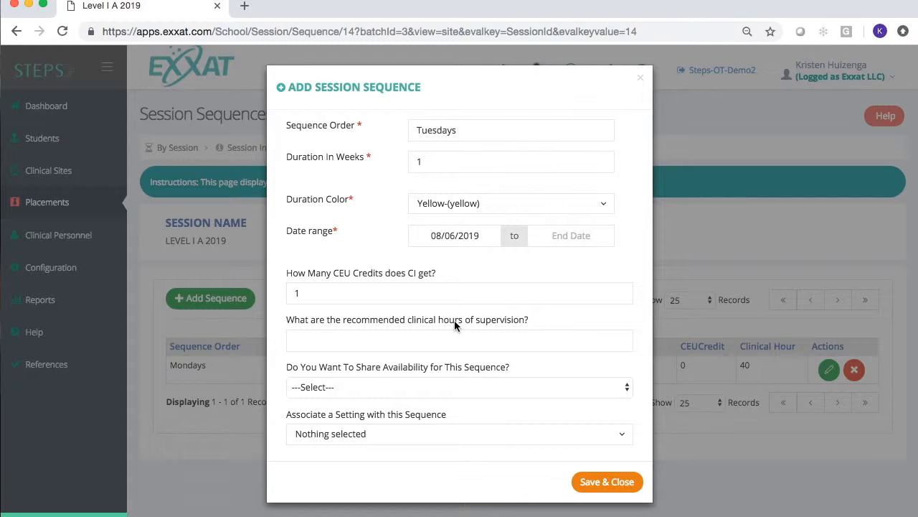
left_click(570, 237)
left_click(639, 267)
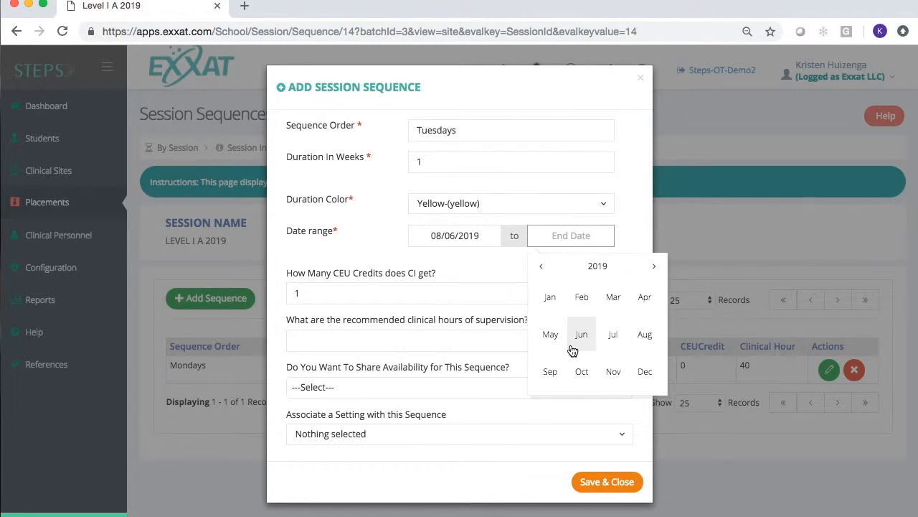
left_click(645, 336)
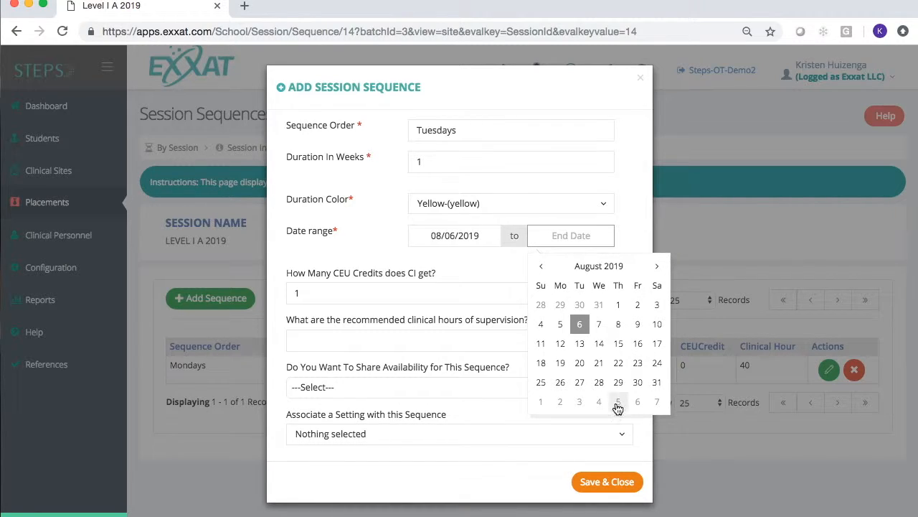
left_click(582, 392)
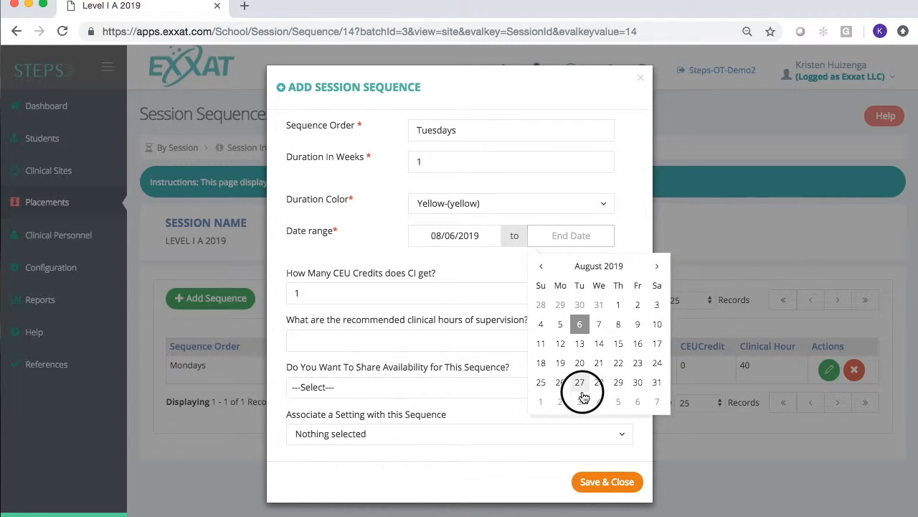
Step: Set CEU credits to 0 and recommended clinical hours to 40, then save the Tuesdays sequence
left_click(394, 290)
type("1")
key("BackSpace")
type("0")
left_click(354, 338)
type("40")
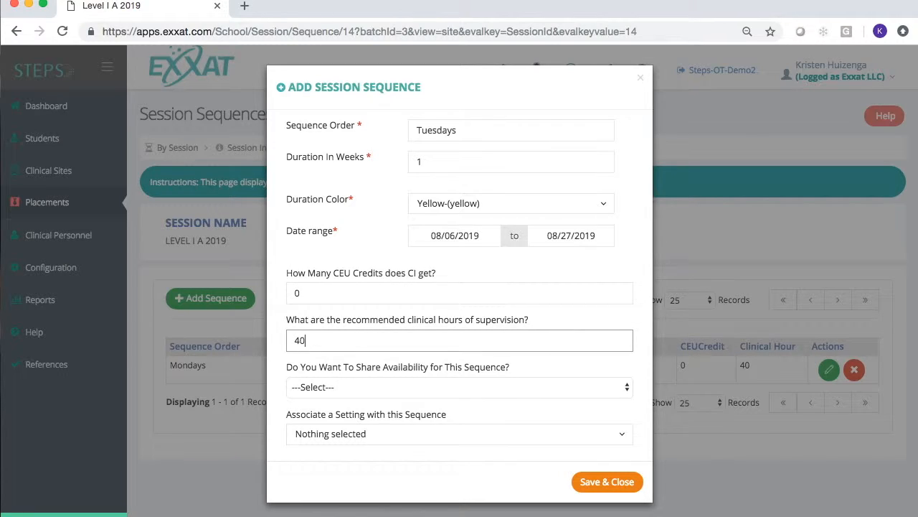
left_click(622, 476)
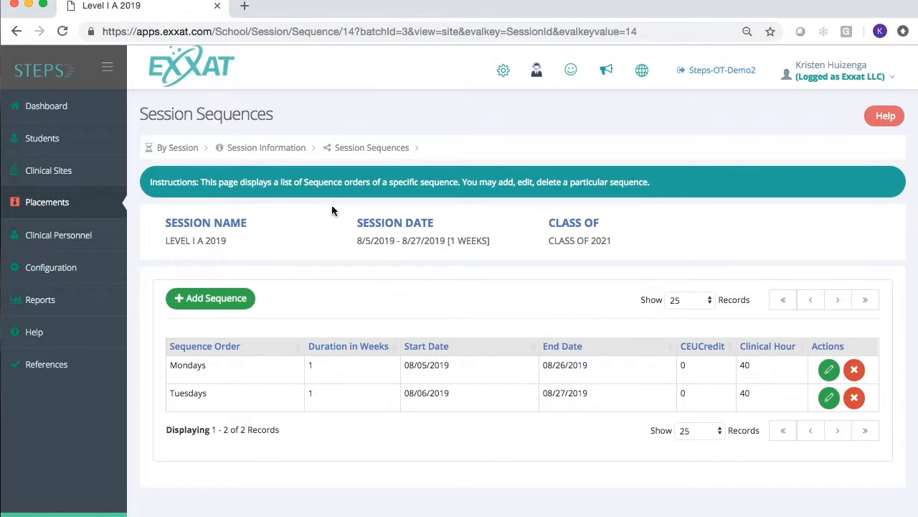
Step: Go to the By Session list and remove the Favorite Only filter
mouse_move(60, 201)
left_click(157, 213)
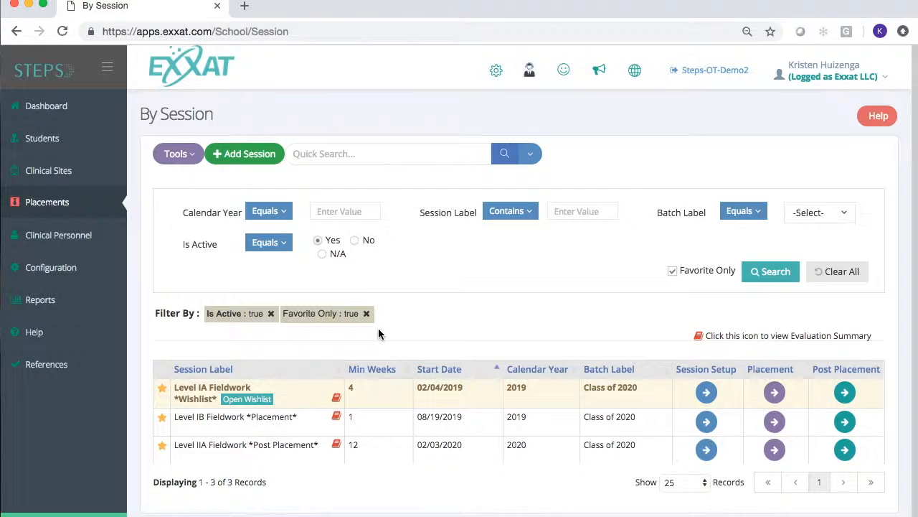
scroll(379, 328, "down", 1)
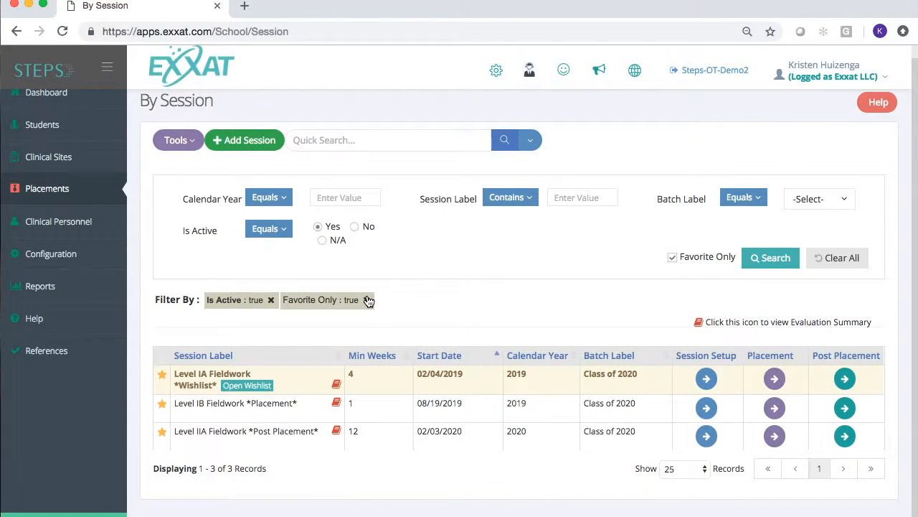
left_click(367, 300)
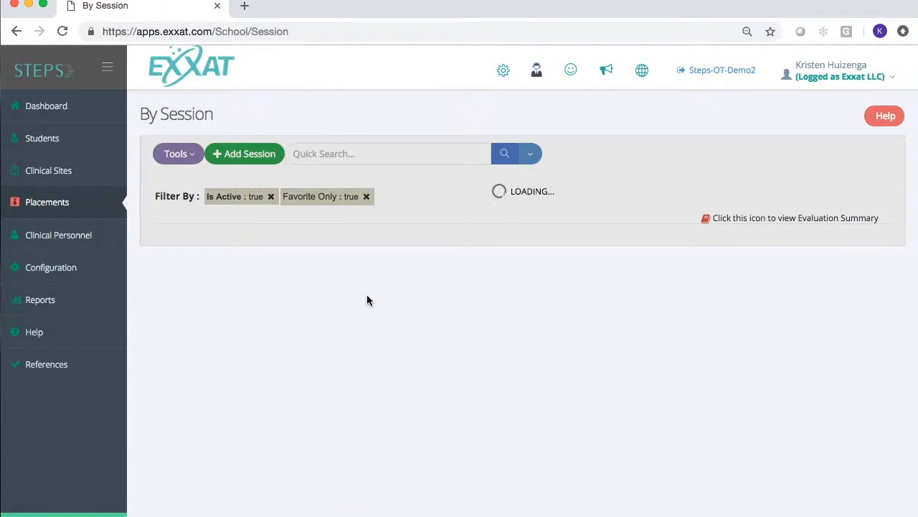
Step: Open the session setup for Level I A 2019
scroll(367, 300, "down", 2)
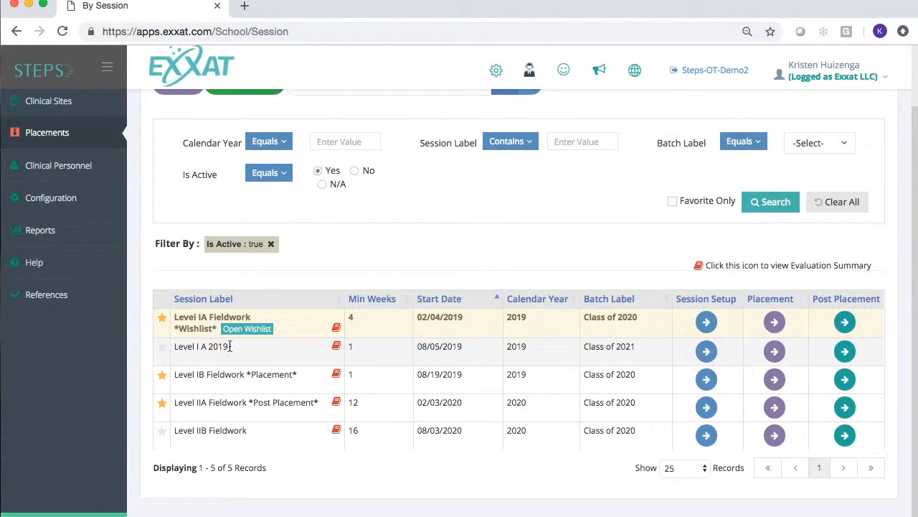
left_click(710, 359)
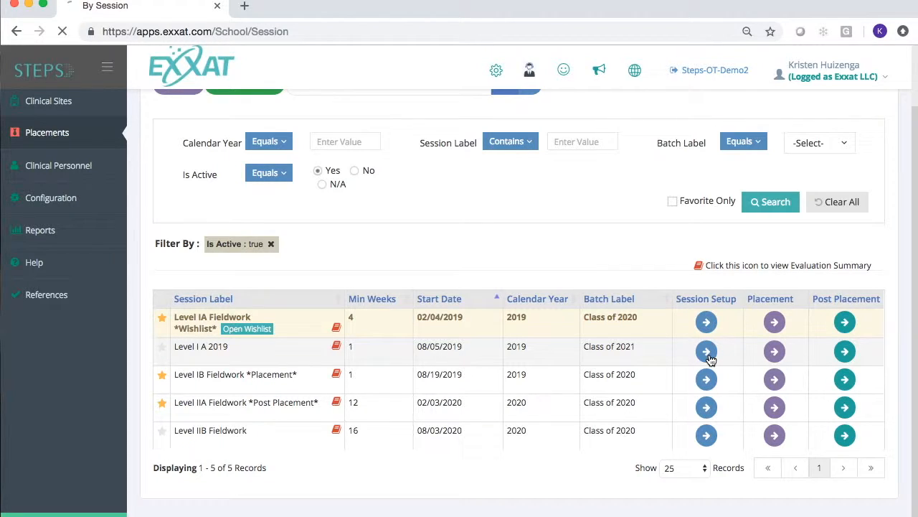